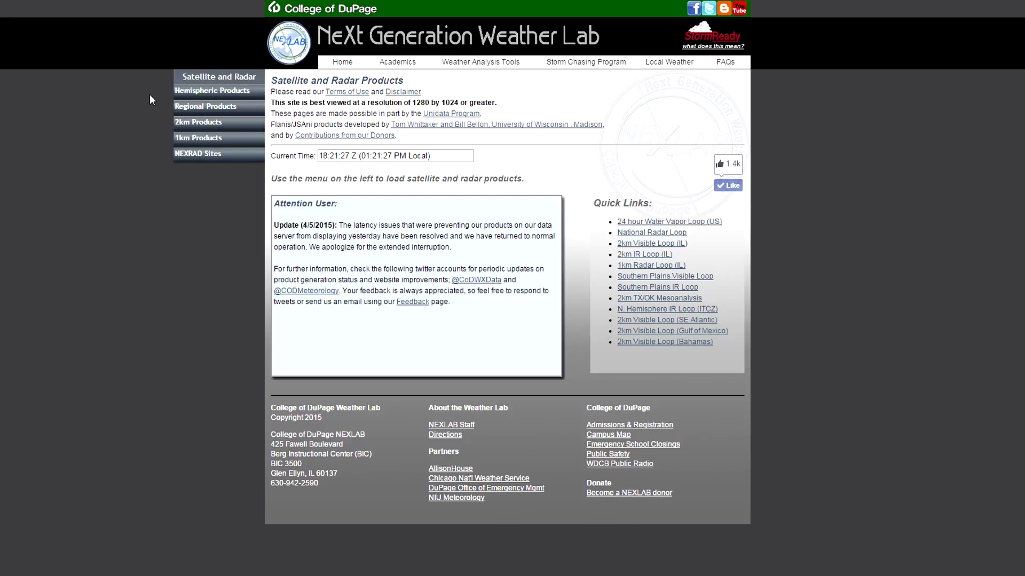
# - Open Hemispheric Products to show the GOES visible satellite map of North America
pyautogui.click(192, 93)
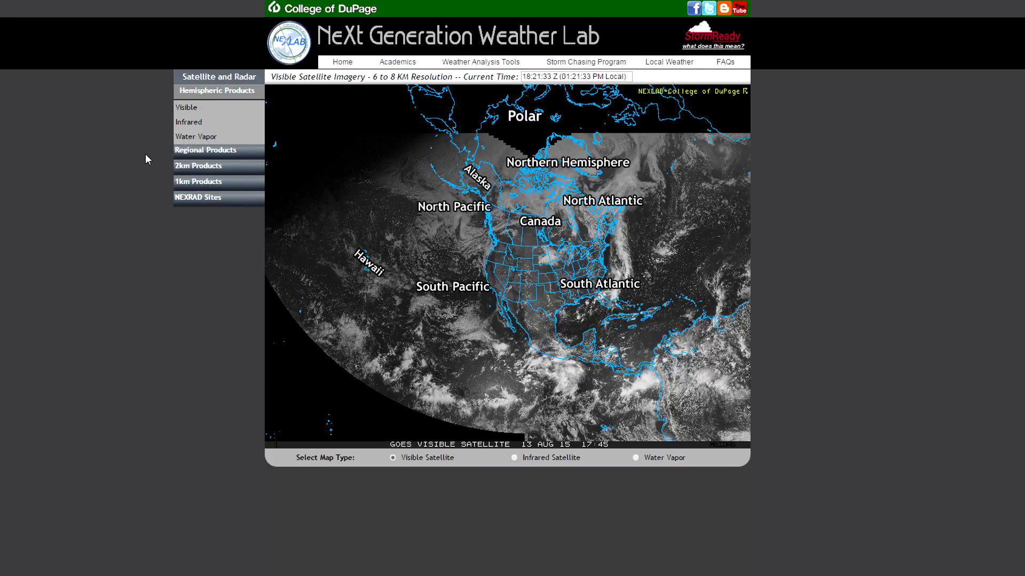
# - Open the 2 km regional map and cycle Infrared, Water Vapor, Composite Radar, back to Visible
pyautogui.click(206, 152)
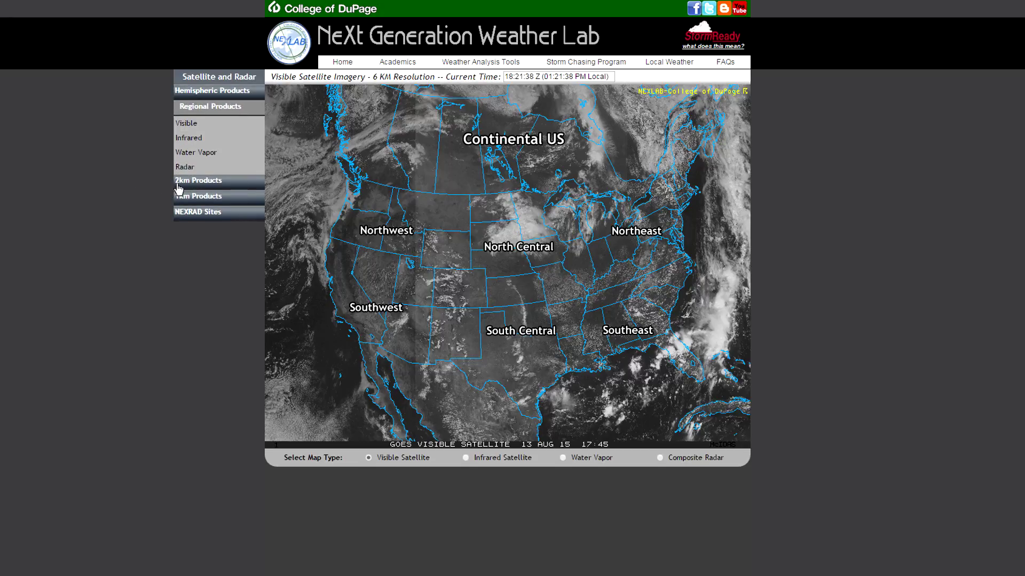
pyautogui.click(198, 181)
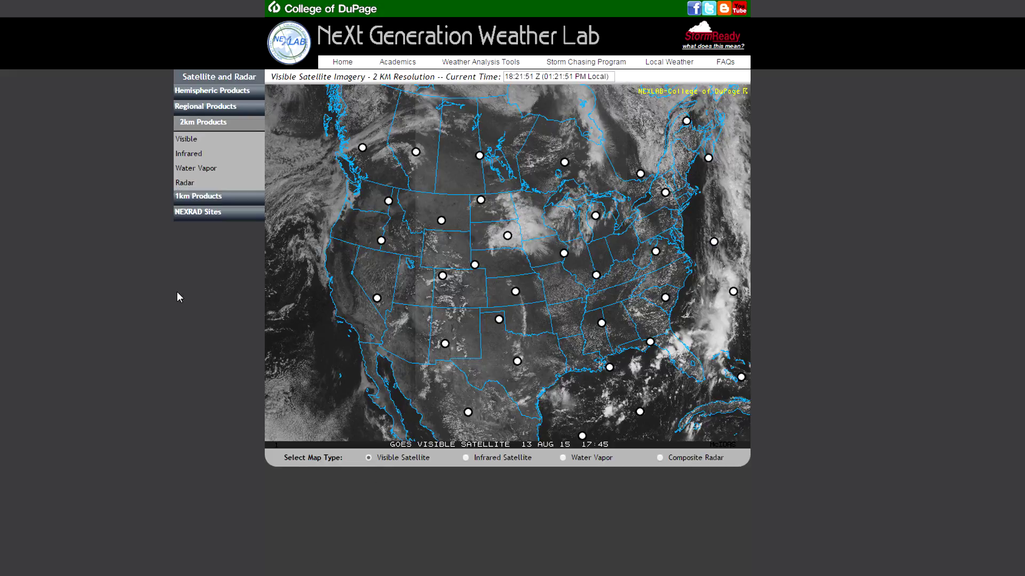
pyautogui.click(488, 460)
pyautogui.click(603, 460)
pyautogui.click(665, 459)
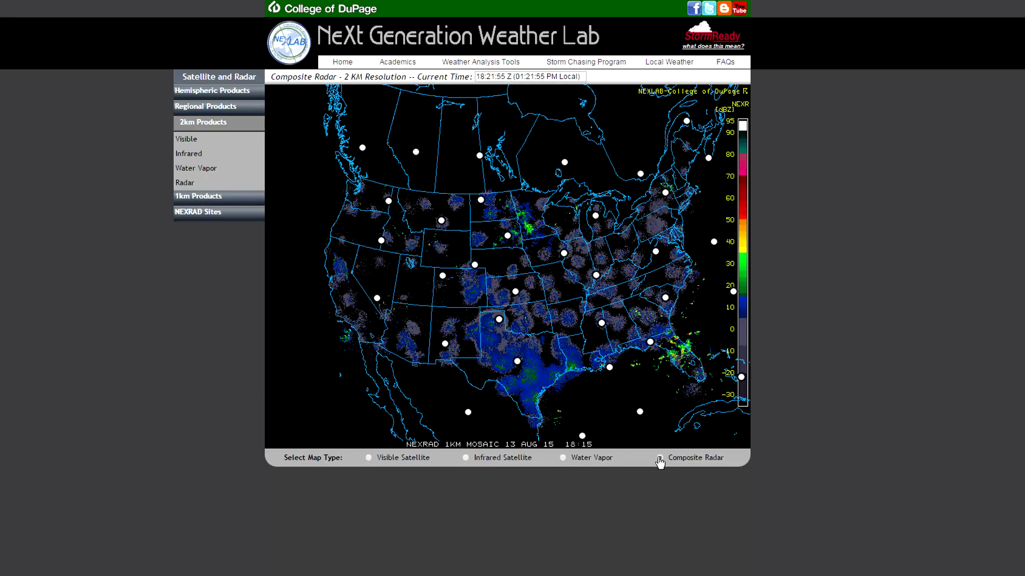
pyautogui.click(384, 457)
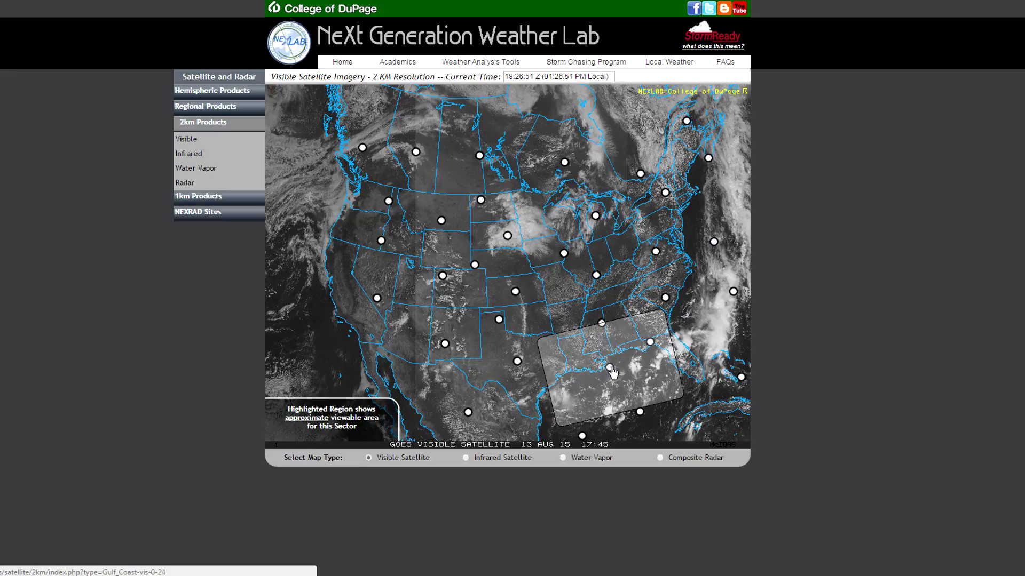
# - Open the Florida sector, scrub the loop, and add Moisture Divergence contours
pyautogui.click(652, 350)
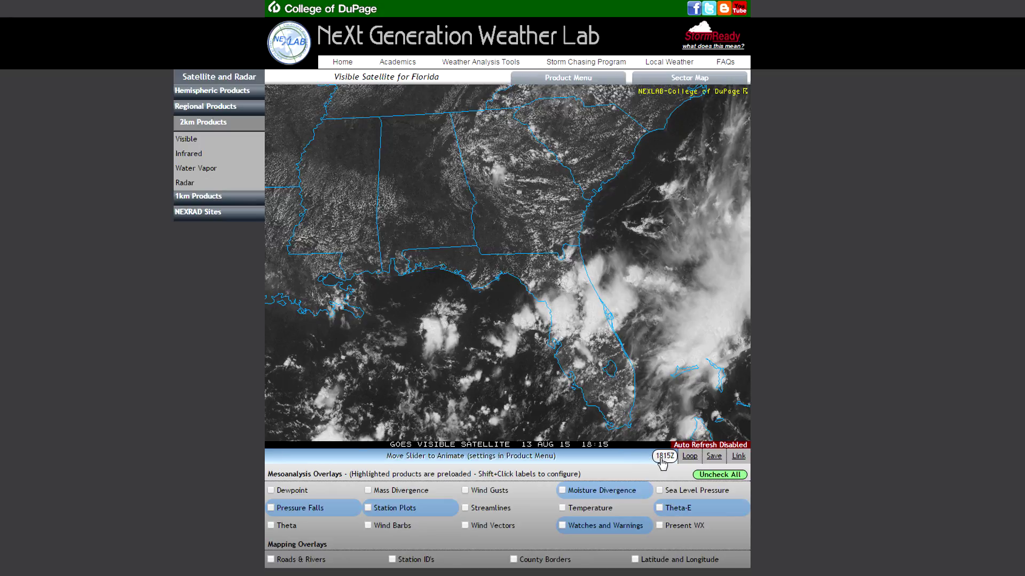
pyautogui.moveTo(661, 460)
pyautogui.mouseDown()
pyautogui.moveTo(326, 458)
pyautogui.moveTo(288, 470)
pyautogui.moveTo(667, 473)
pyautogui.mouseUp()
pyautogui.click(585, 494)
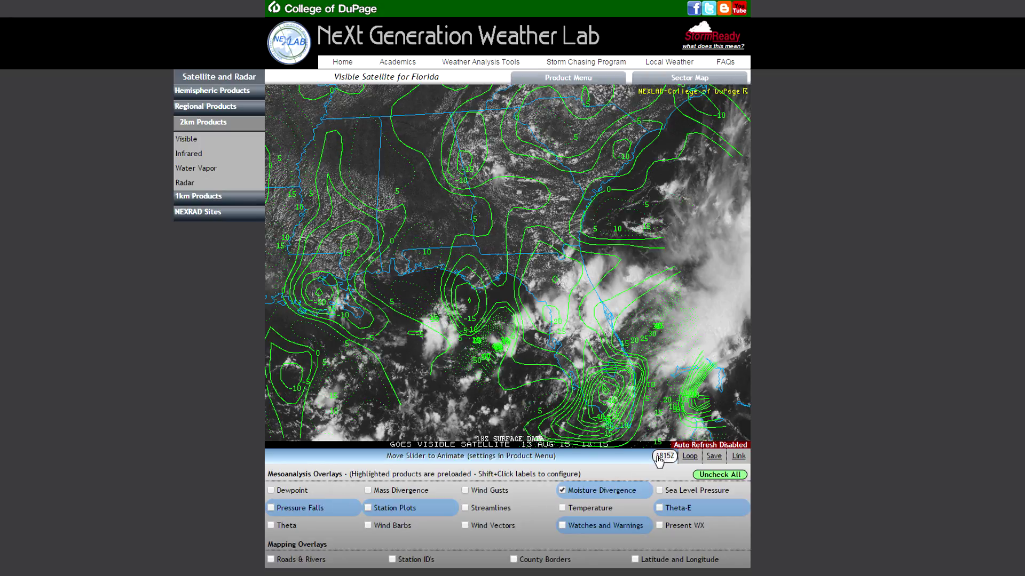
pyautogui.moveTo(662, 459)
pyautogui.mouseDown()
pyautogui.moveTo(540, 466)
pyautogui.moveTo(654, 464)
pyautogui.mouseUp()
# - Add Temperature, Streamlines, Wind Vectors, Wind Barbs, Station Plots, Dewpoint, Pressure Falls overlays, then clear them all
pyautogui.click(587, 510)
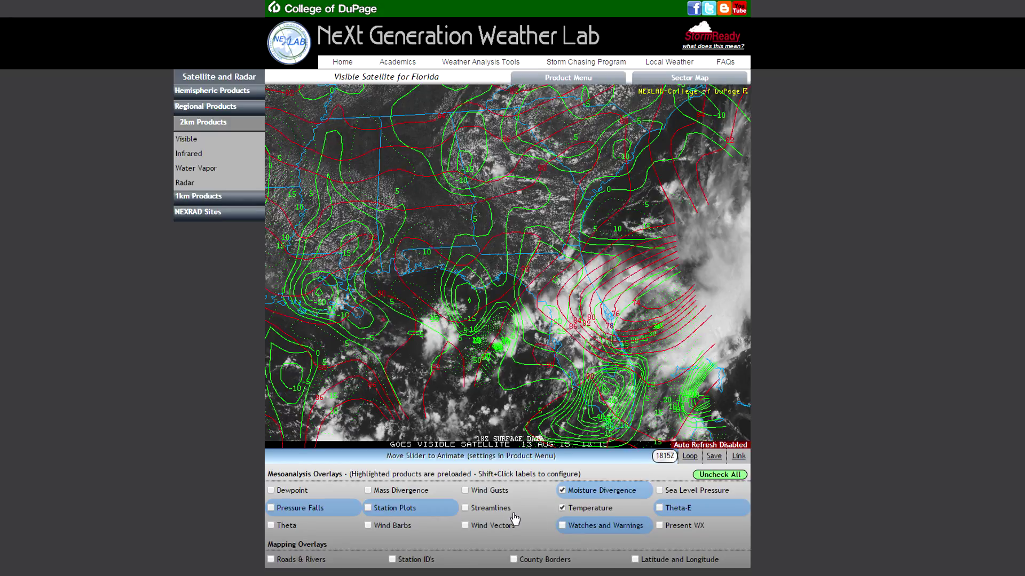
pyautogui.click(489, 509)
pyautogui.click(491, 527)
pyautogui.click(395, 528)
pyautogui.click(380, 511)
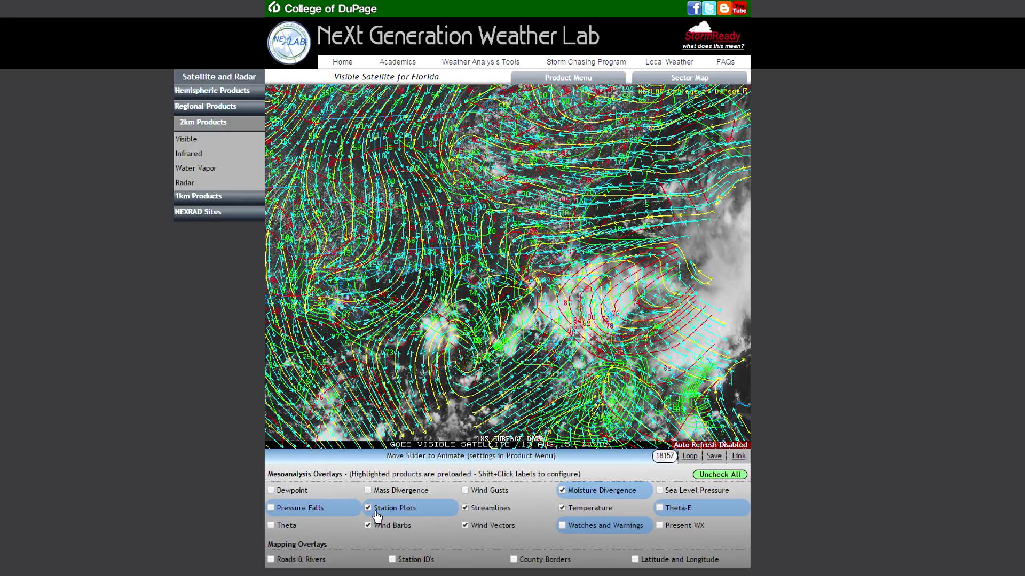
pyautogui.click(307, 494)
pyautogui.click(302, 513)
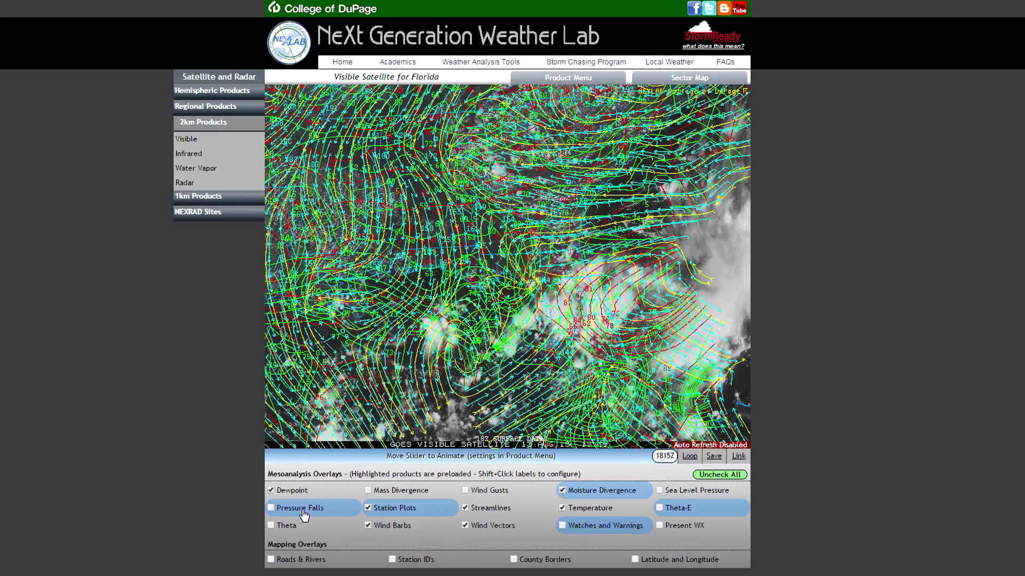
pyautogui.moveTo(664, 456)
pyautogui.mouseDown()
pyautogui.moveTo(347, 458)
pyautogui.moveTo(666, 457)
pyautogui.mouseUp()
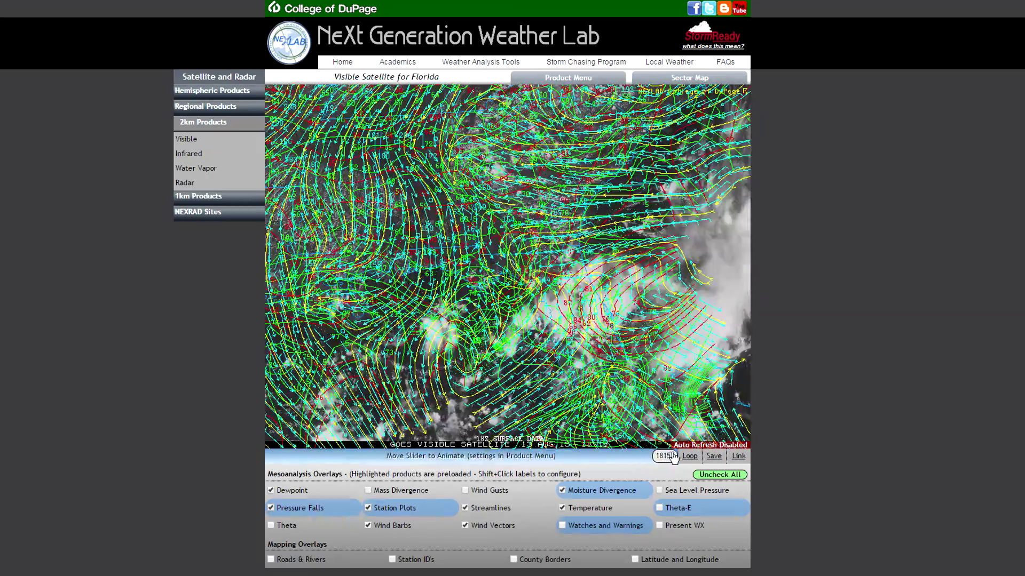
pyautogui.click(703, 475)
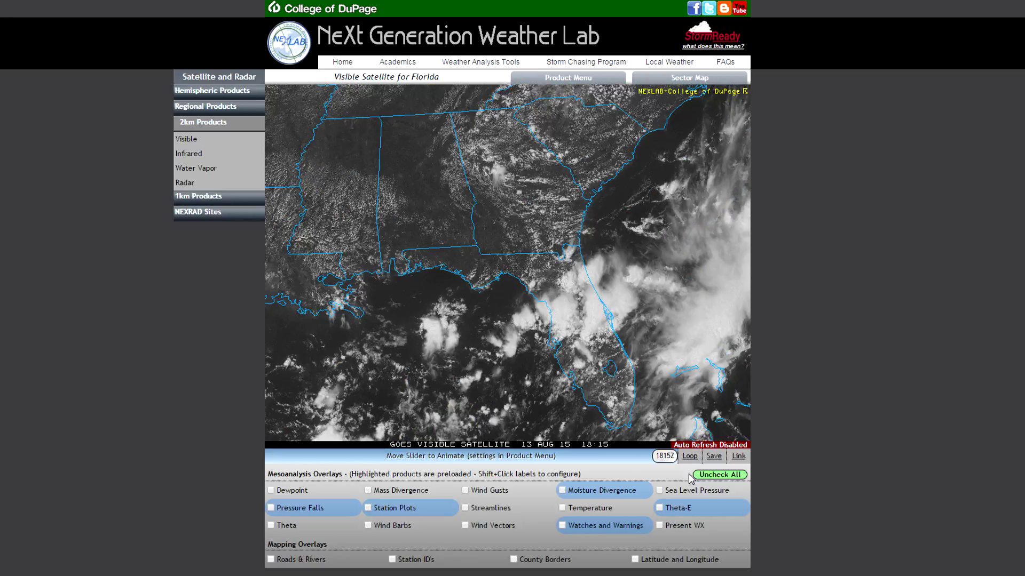
# - Overlay Moisture Divergence and Wind Vectors, then clear all overlays
pyautogui.click(591, 496)
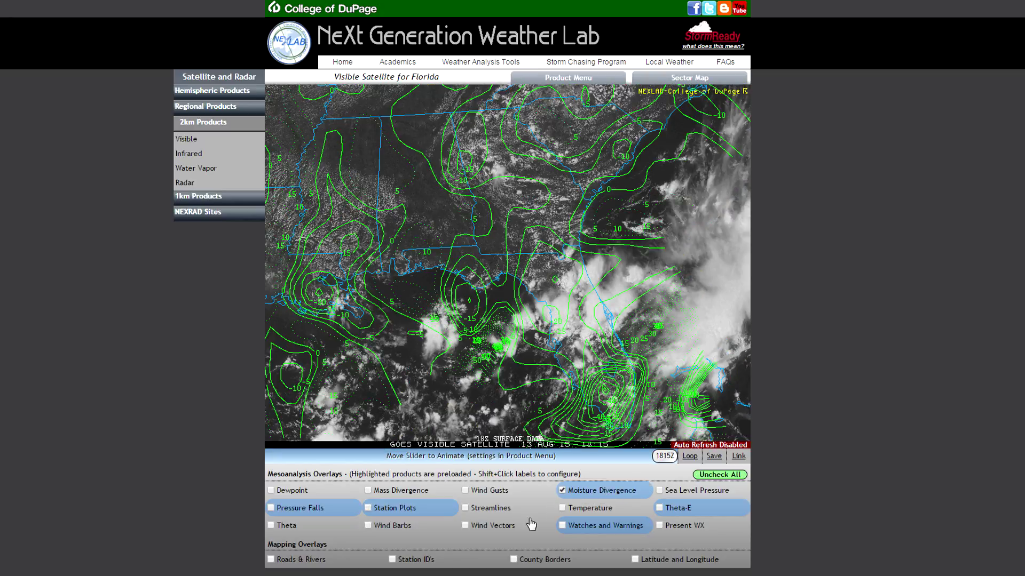
pyautogui.click(522, 530)
pyautogui.click(715, 475)
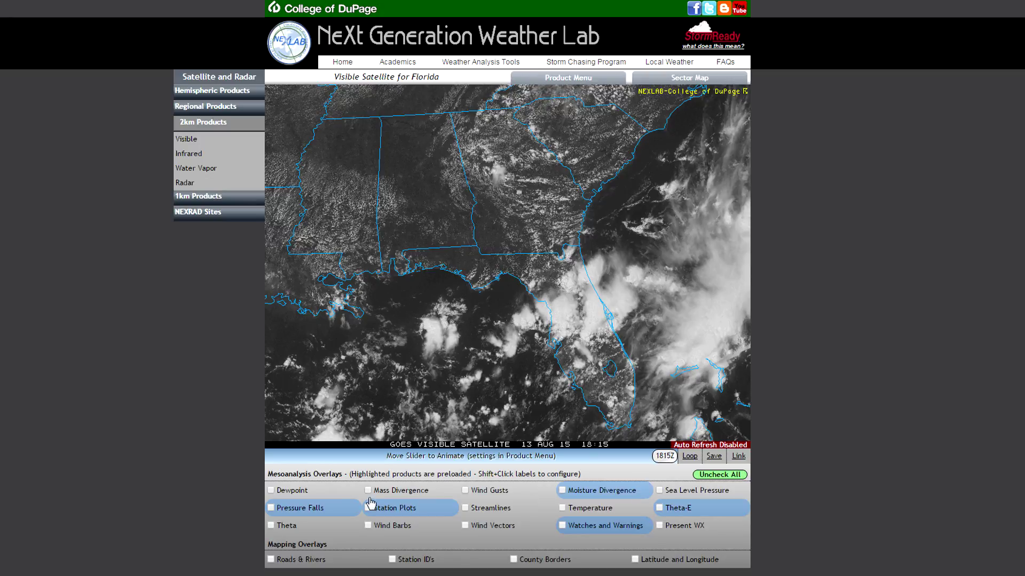
# - Add Pressure Falls, Station Plots, Moisture Divergence, Theta-E, Watches and Warnings, then clear them all
pyautogui.click(328, 511)
pyautogui.click(428, 514)
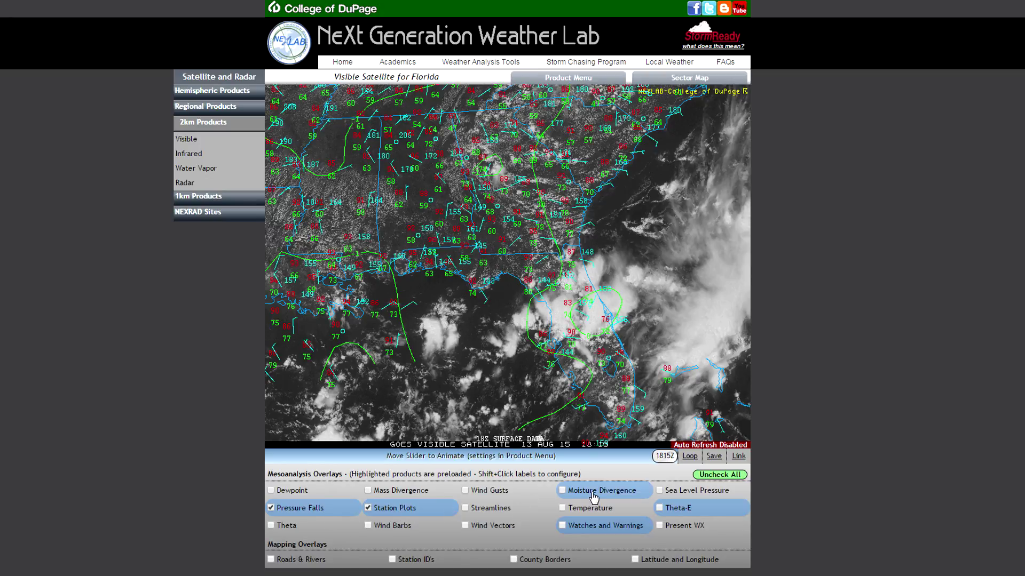
pyautogui.click(593, 498)
pyautogui.click(676, 512)
pyautogui.click(620, 530)
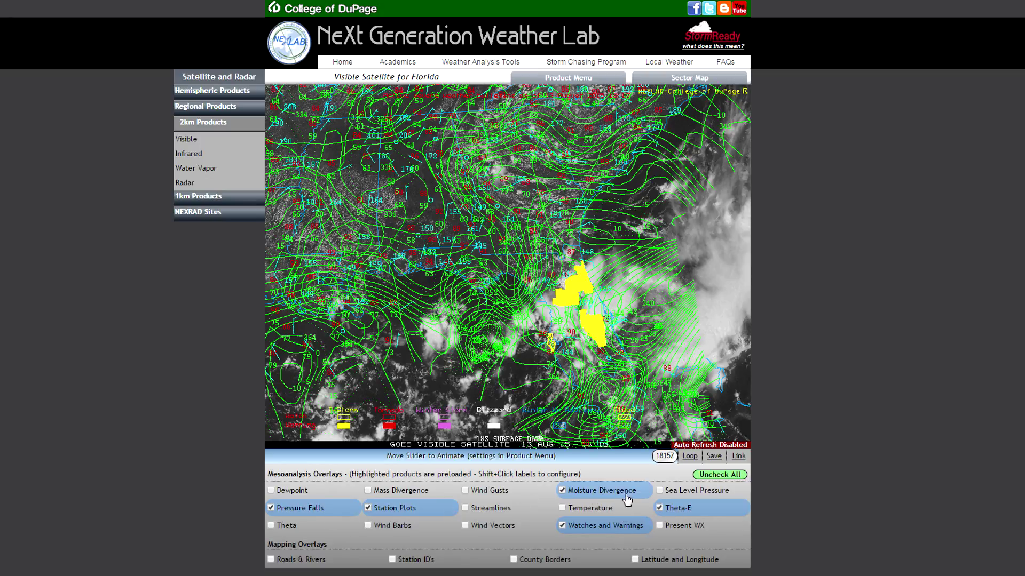
pyautogui.click(719, 474)
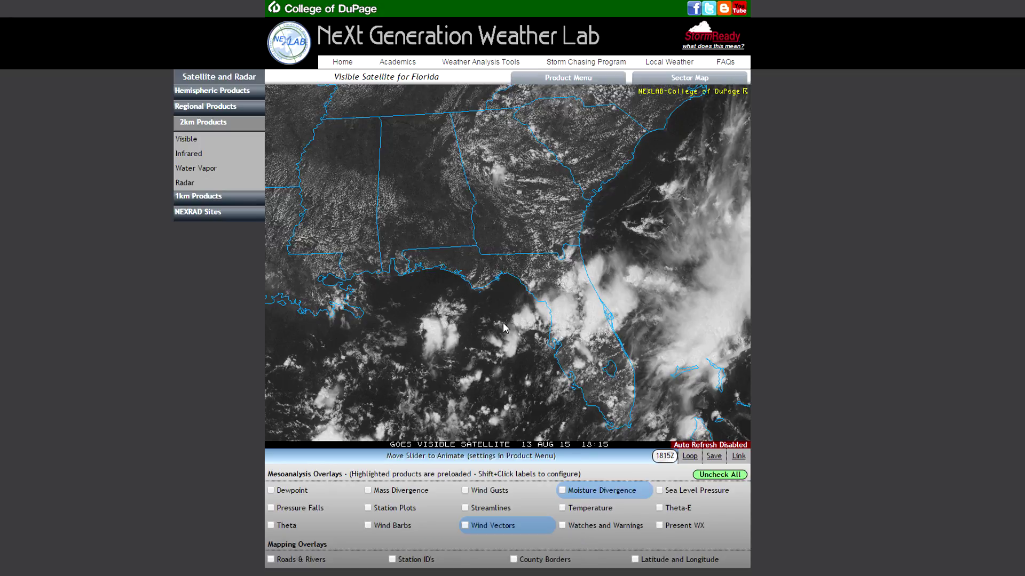
# - Read the Data Mode 'What's this?' help in the Product Menu, then close it
pyautogui.click(564, 79)
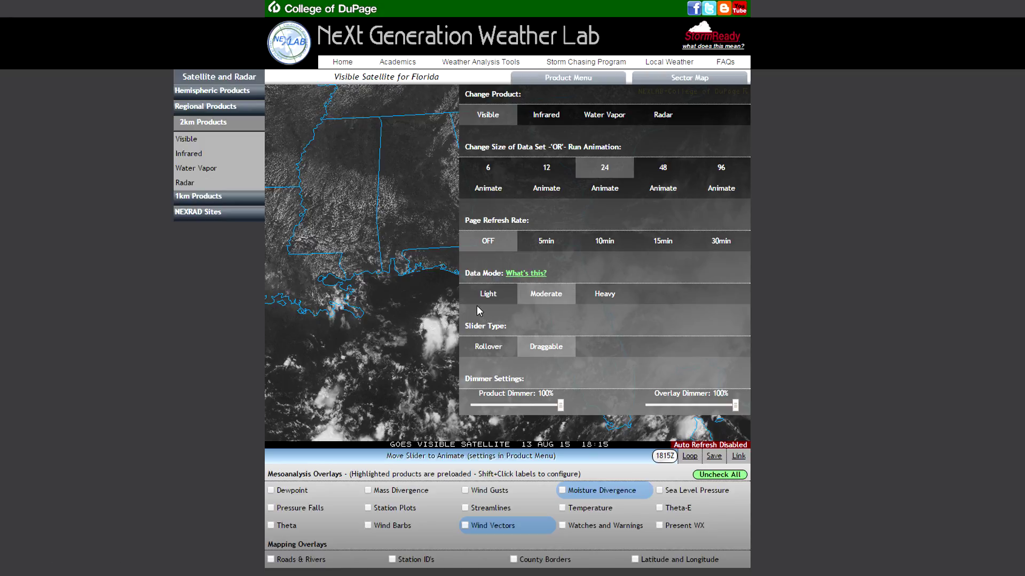
pyautogui.click(524, 273)
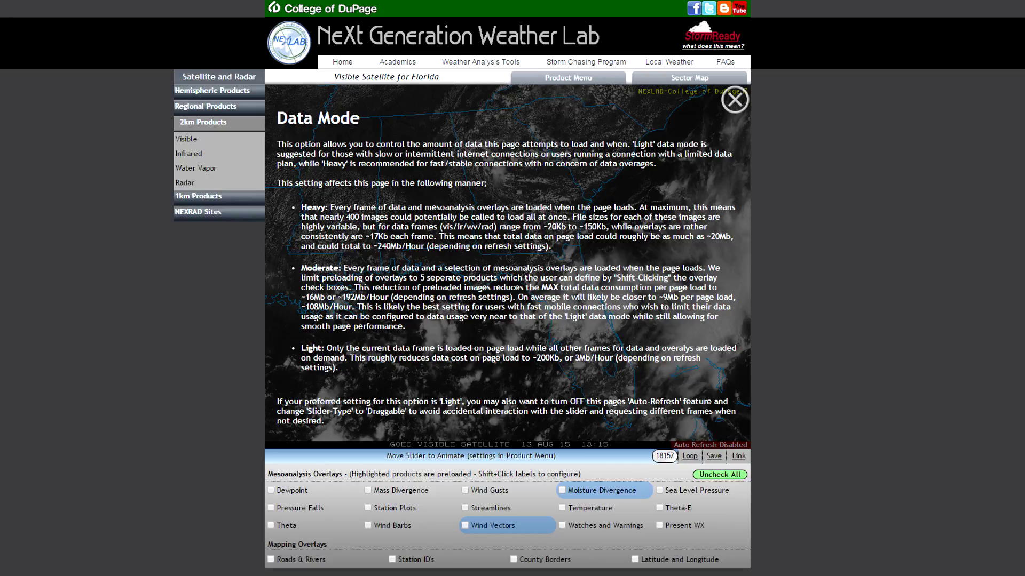
pyautogui.click(545, 324)
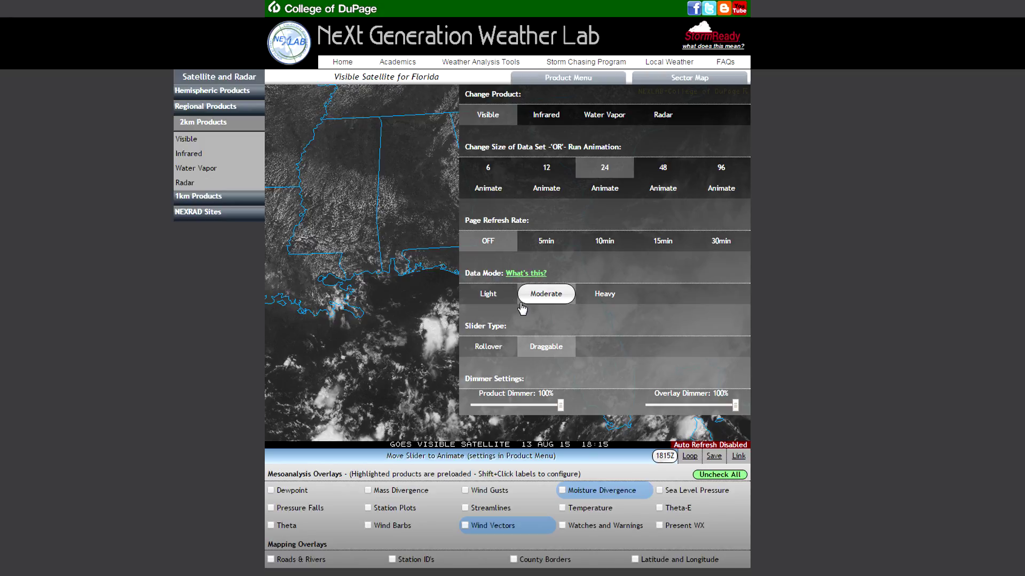
pyautogui.click(433, 323)
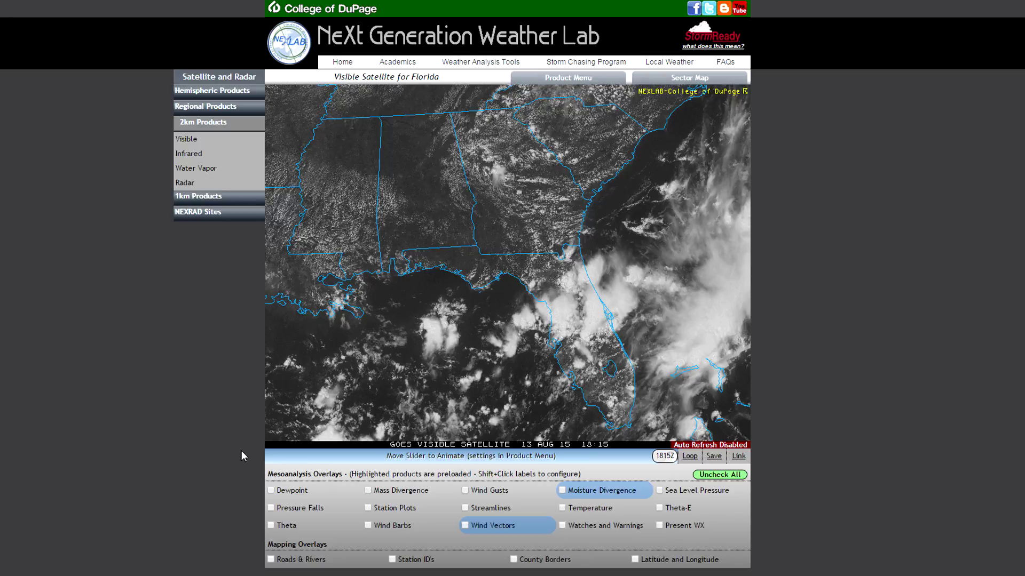
pyautogui.moveTo(661, 458)
pyautogui.mouseDown()
pyautogui.moveTo(574, 464)
pyautogui.moveTo(663, 459)
pyautogui.mouseUp()
pyautogui.click(590, 79)
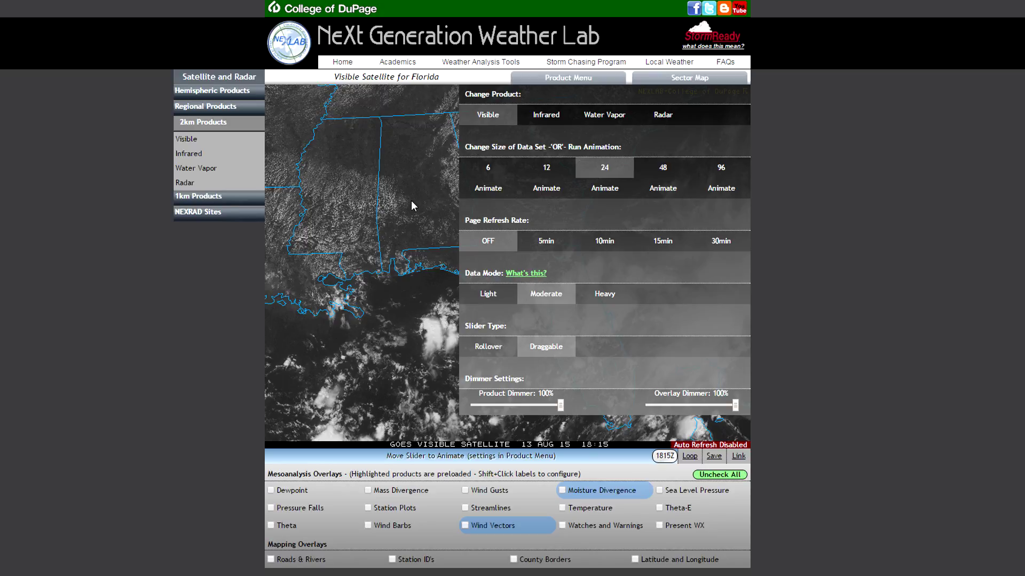
# - Set Page Refresh Rate to OFF after trying 10min, and Slider Type to Rollover
pyautogui.click(606, 246)
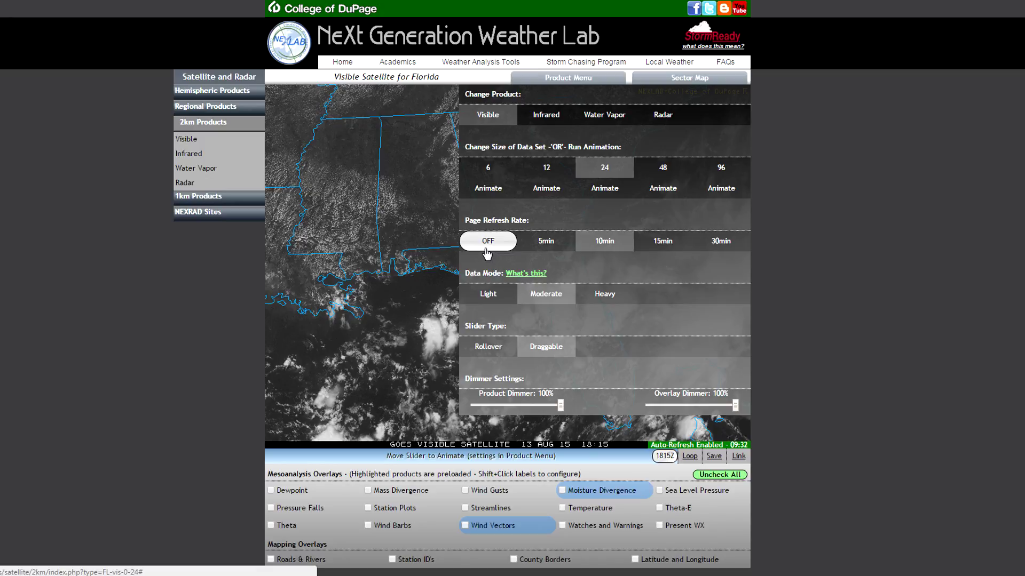
pyautogui.click(476, 250)
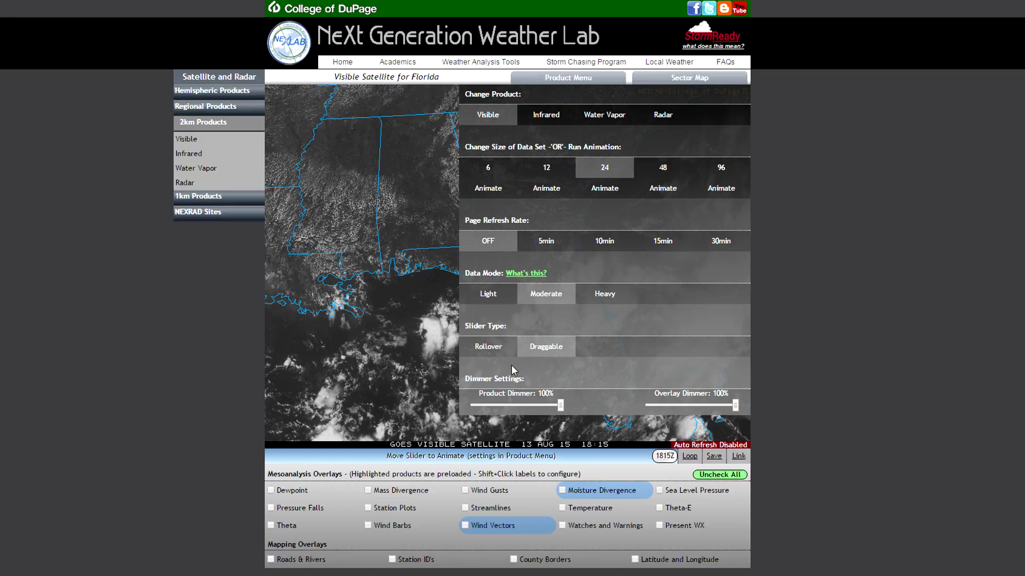
pyautogui.click(481, 352)
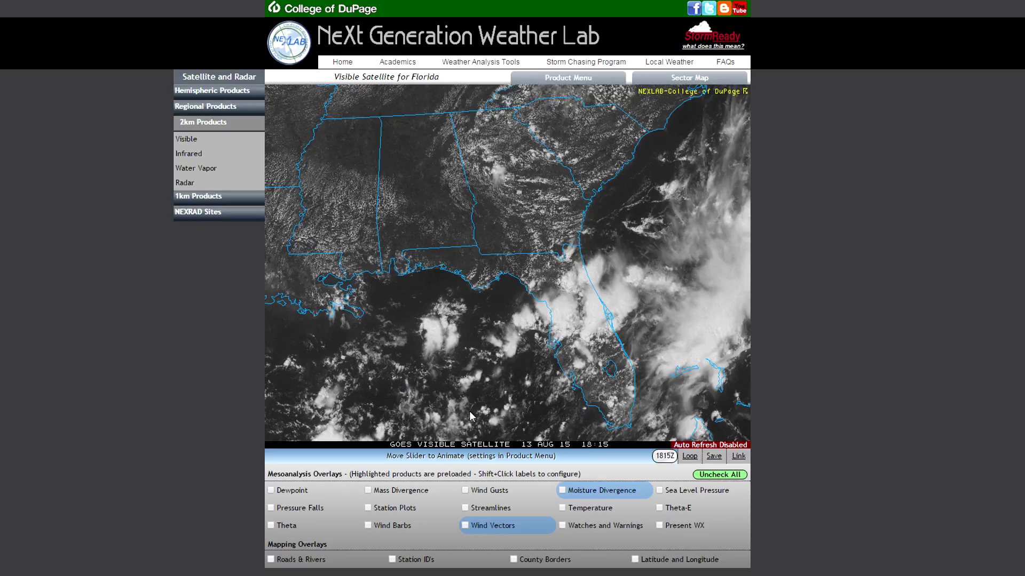
# - Scrub the Florida loop frames with the rollover slider
pyautogui.moveTo(300, 461)
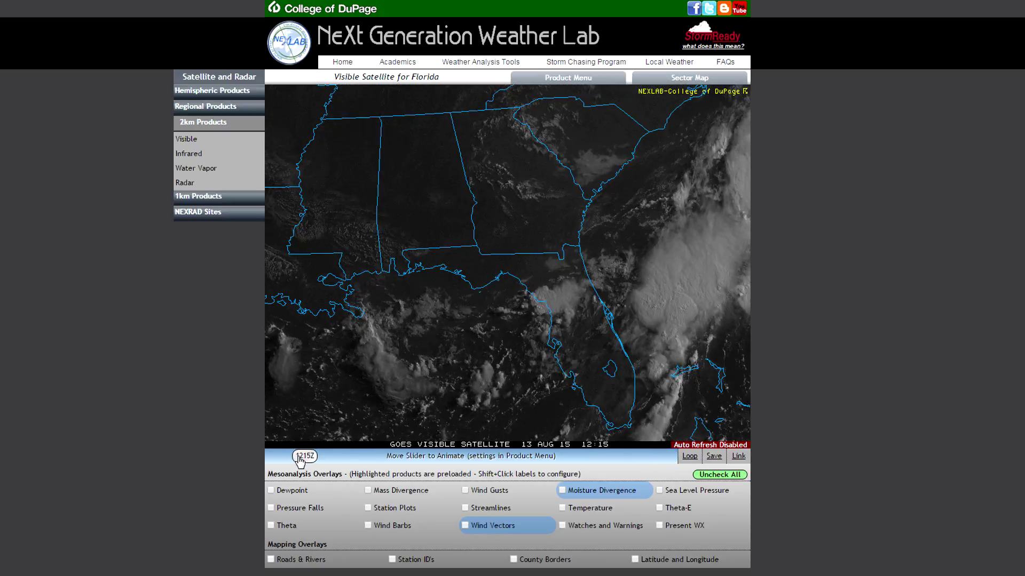
pyautogui.moveTo(469, 458)
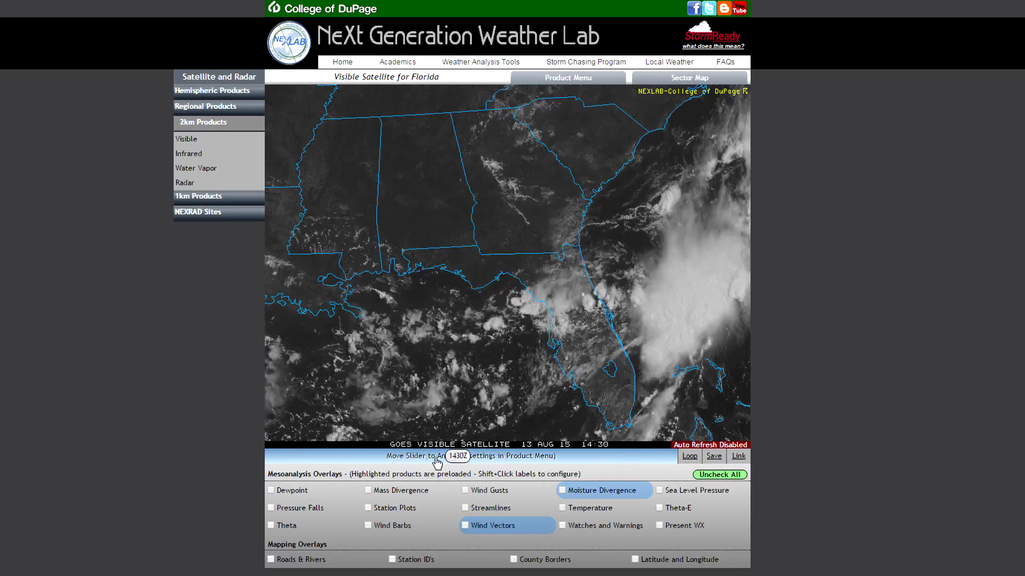
pyautogui.moveTo(582, 458)
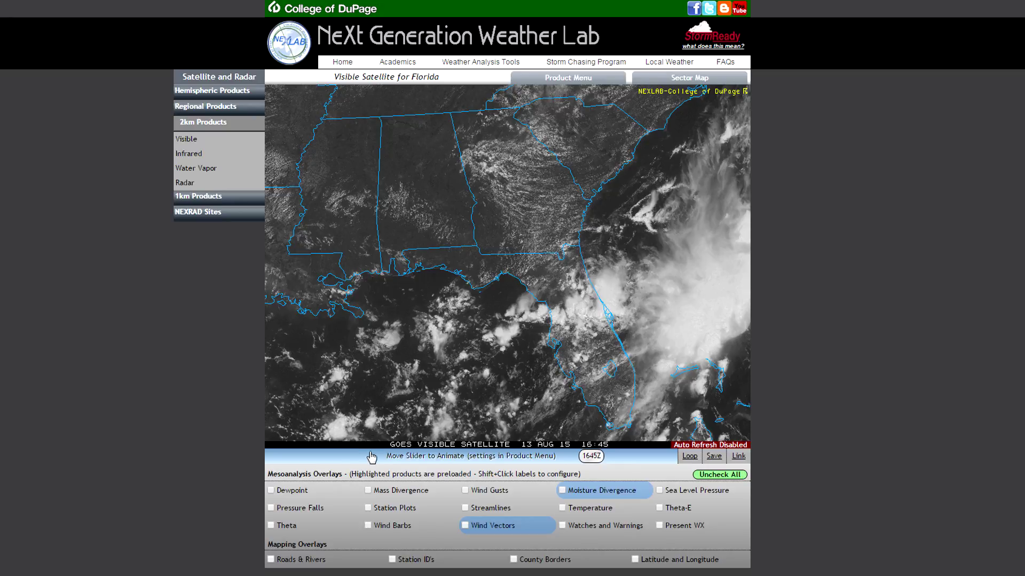
pyautogui.moveTo(534, 458)
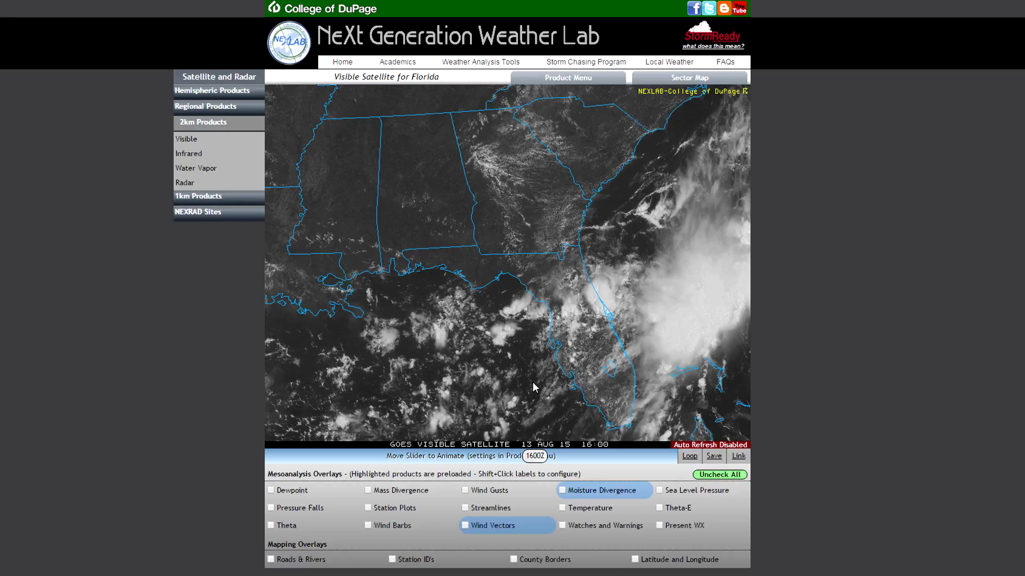
# - Set Slider Type to Draggable and drag between the 17:15 and 16:00 frames
pyautogui.moveTo(555, 86)
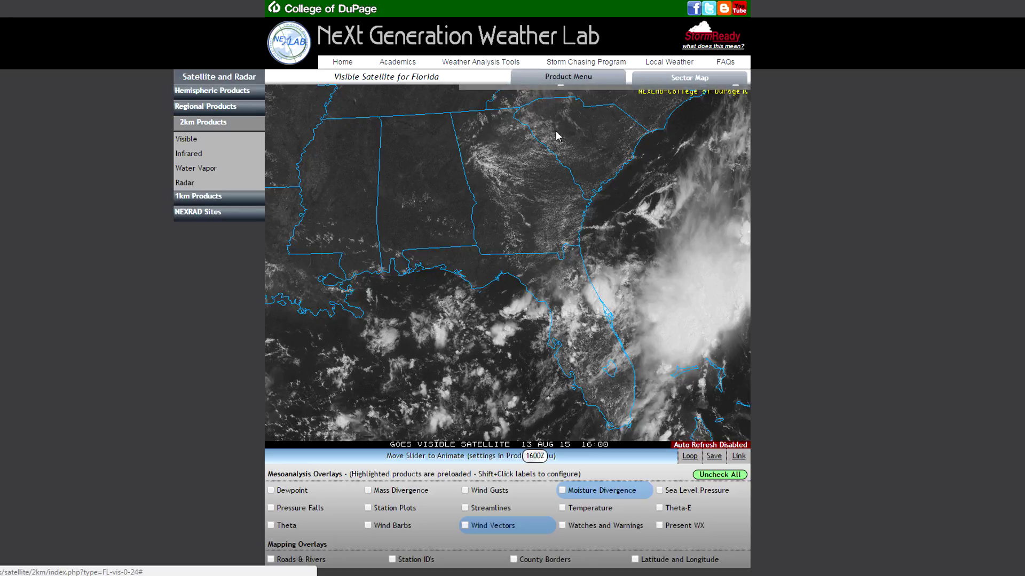
pyautogui.click(549, 347)
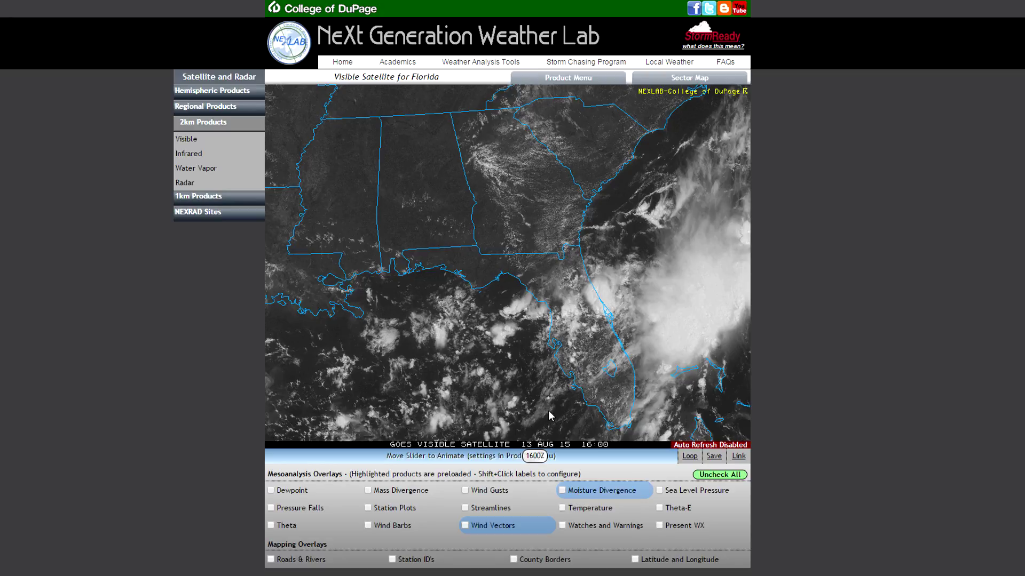
pyautogui.moveTo(540, 457); pyautogui.dragTo(450, 422)
pyautogui.moveTo(454, 458); pyautogui.dragTo(623, 408)
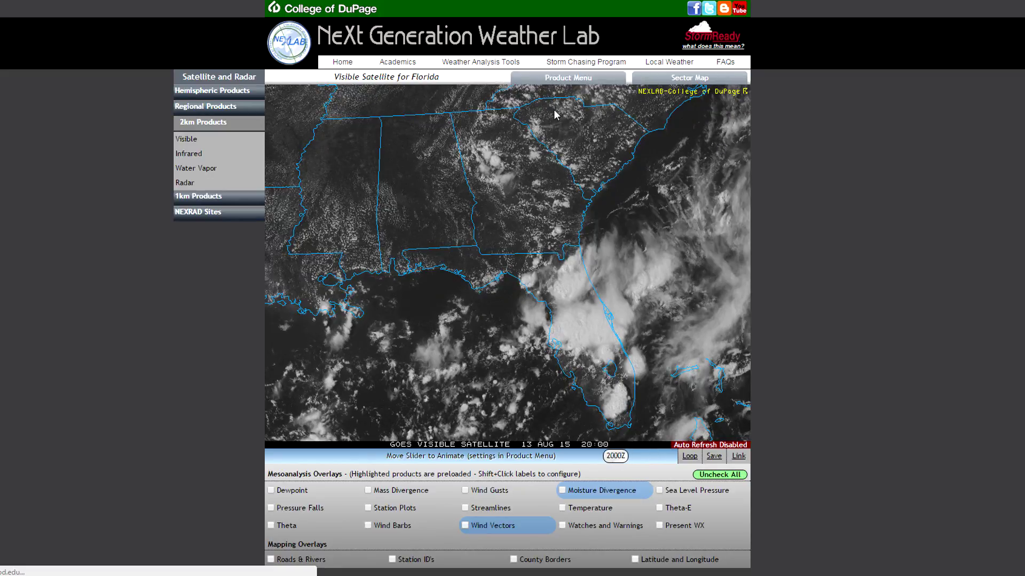
# - Switch Slider Type back to Rollover in the Product Menu
pyautogui.click(567, 77)
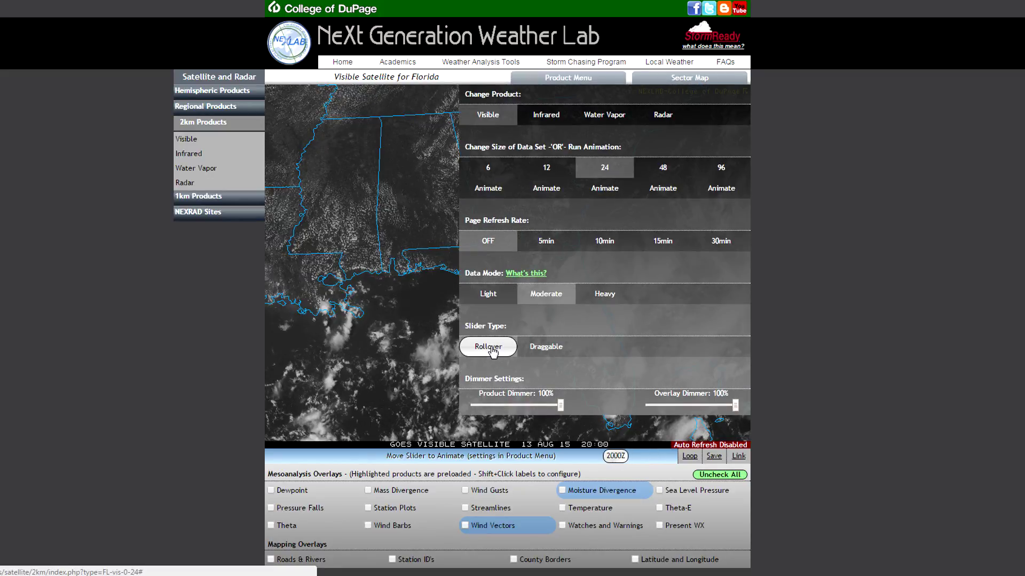
pyautogui.click(491, 351)
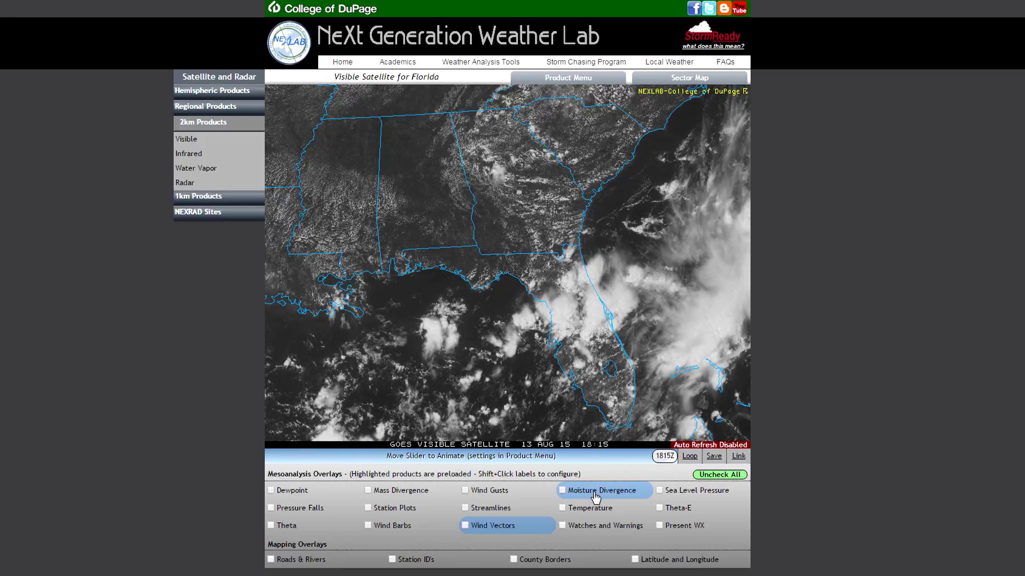
# - Overlay Moisture Divergence and Wind Vectors on Florida, step back a frame, and open Product Menu
pyautogui.click(595, 497)
pyautogui.click(510, 529)
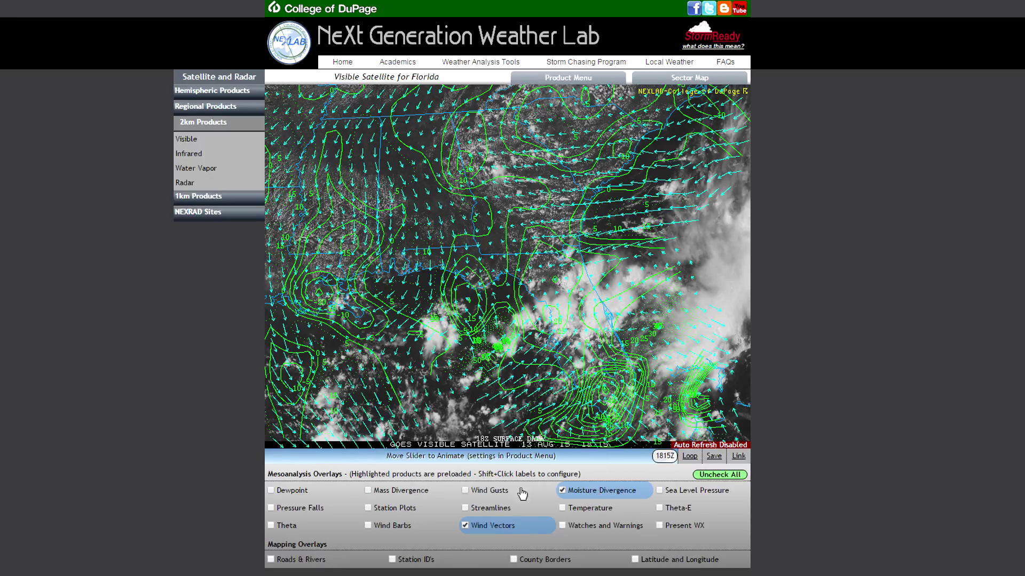
pyautogui.click(561, 78)
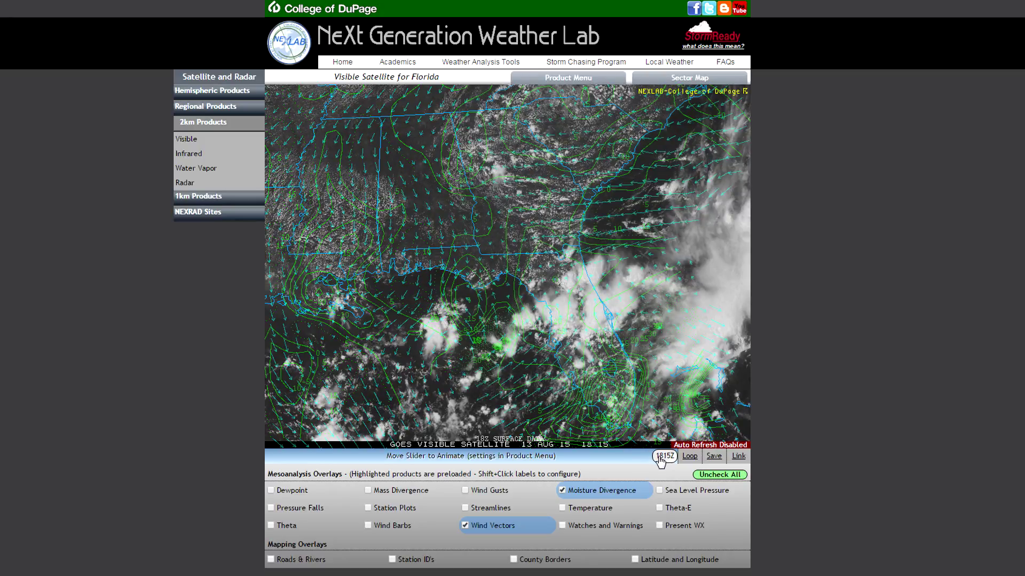
pyautogui.moveTo(661, 460)
pyautogui.mouseDown()
pyautogui.moveTo(322, 454)
pyautogui.moveTo(648, 471)
pyautogui.mouseUp()
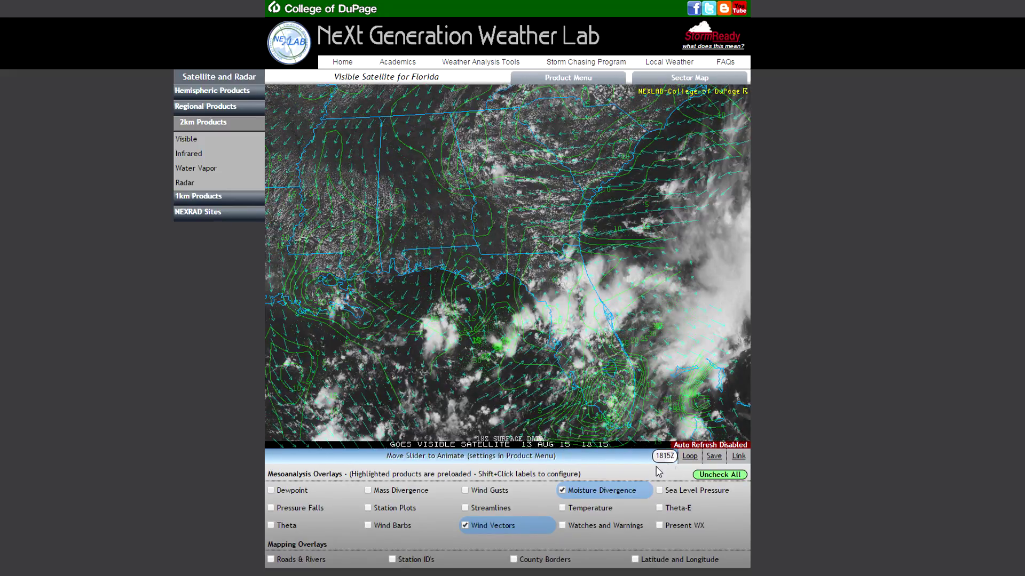
pyautogui.click(558, 83)
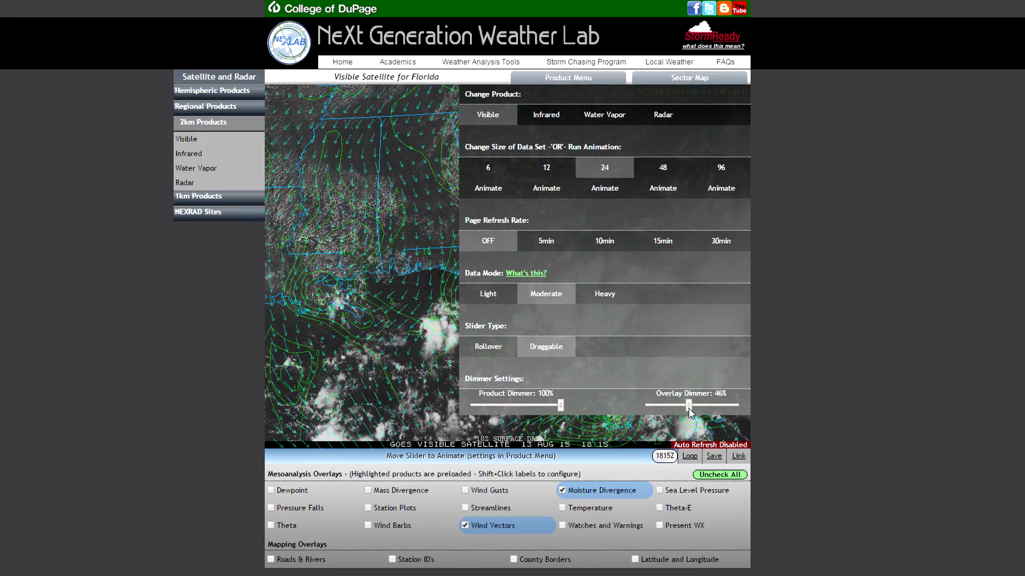
# - Set Product Dimmer to 100%, Overlay Dimmer to 57%, and show the 15:45 frame
pyautogui.moveTo(689, 405); pyautogui.dragTo(751, 406)
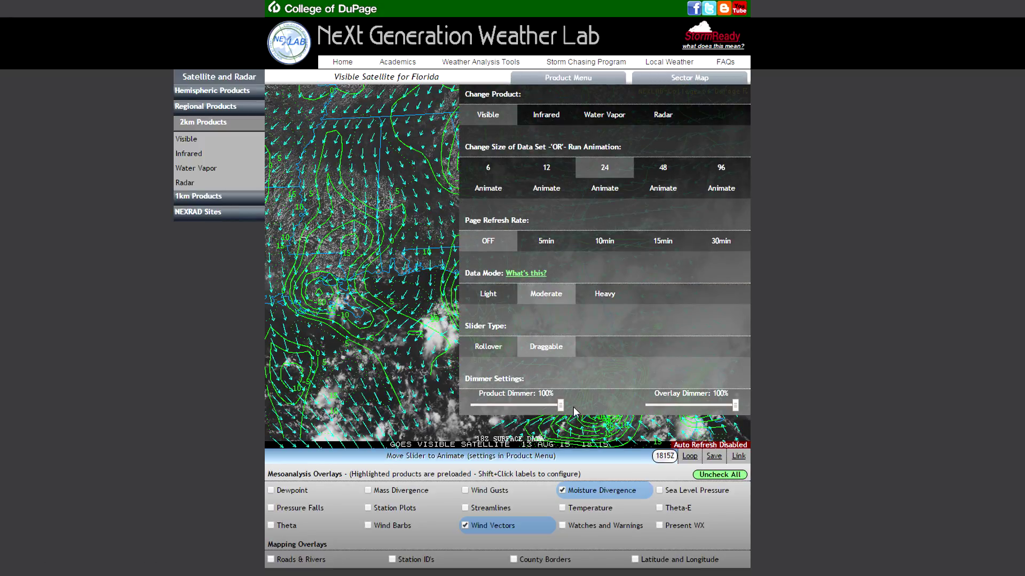
pyautogui.moveTo(512, 405); pyautogui.dragTo(496, 405)
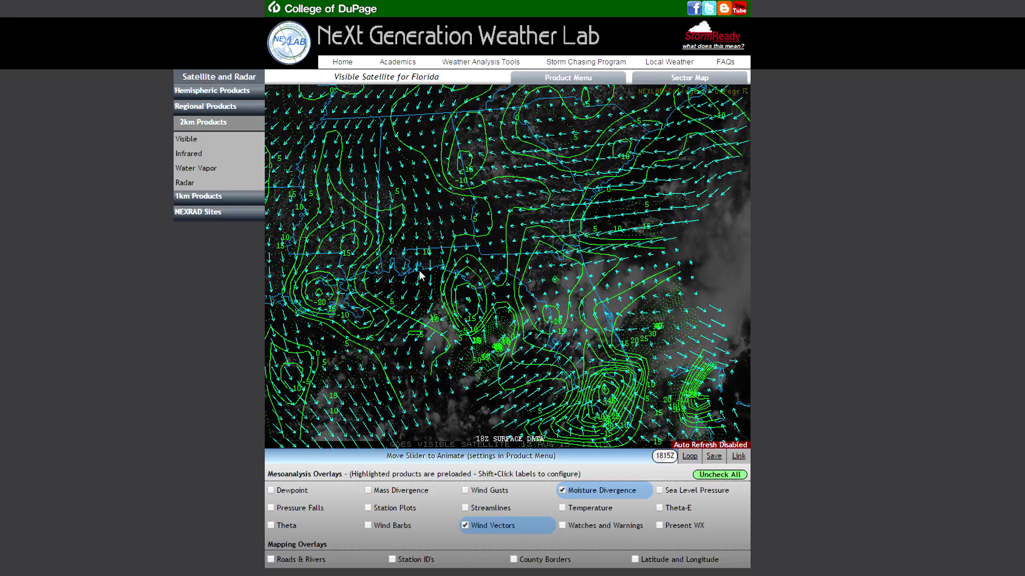
pyautogui.click(662, 458)
pyautogui.moveTo(515, 406); pyautogui.dragTo(560, 408)
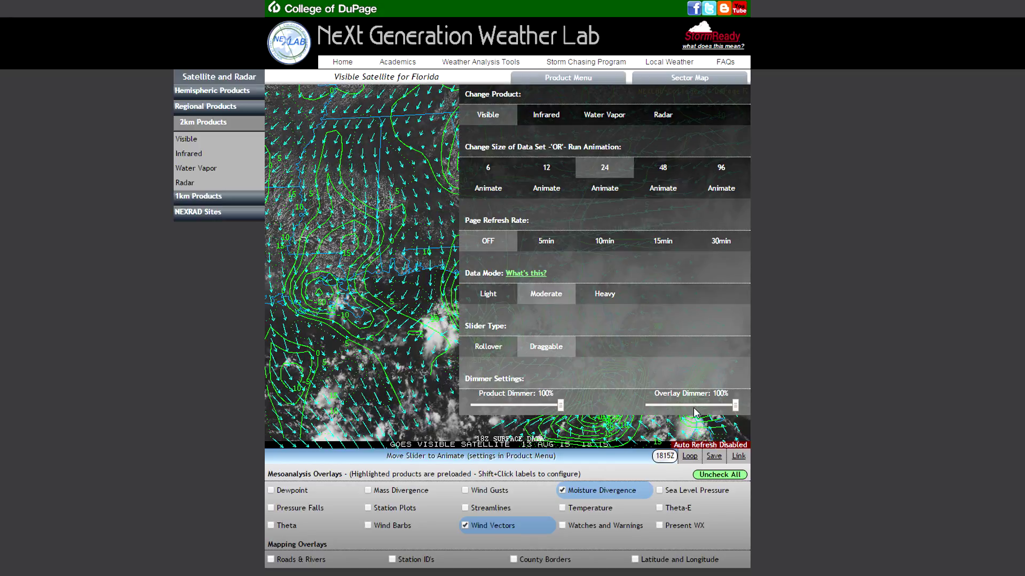
pyautogui.click(698, 405)
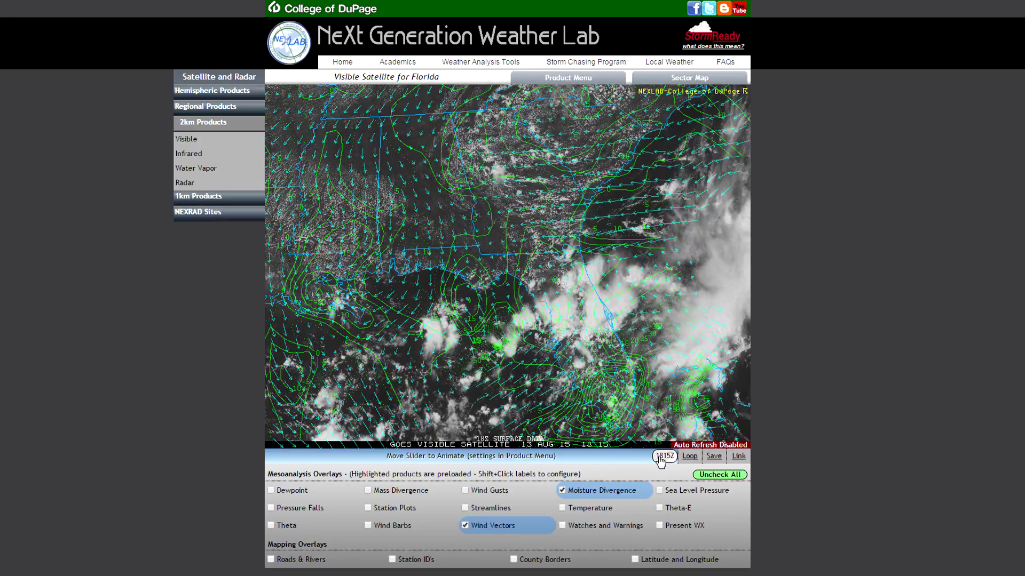
pyautogui.moveTo(660, 462); pyautogui.dragTo(525, 462)
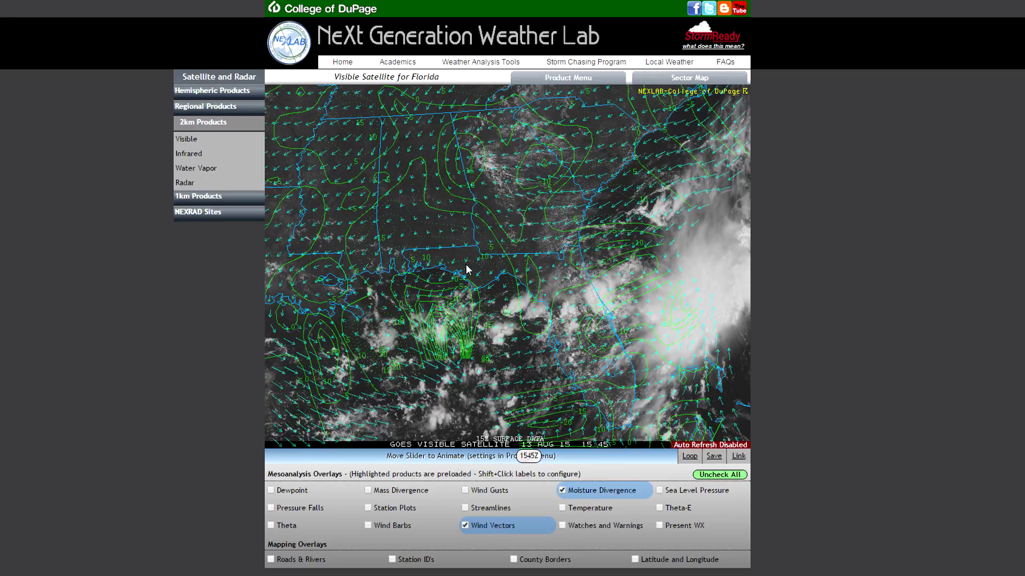
# - Save the 15:45 Florida overlay frame as a GIF, then move the loop to 17:45
pyautogui.click(467, 270)
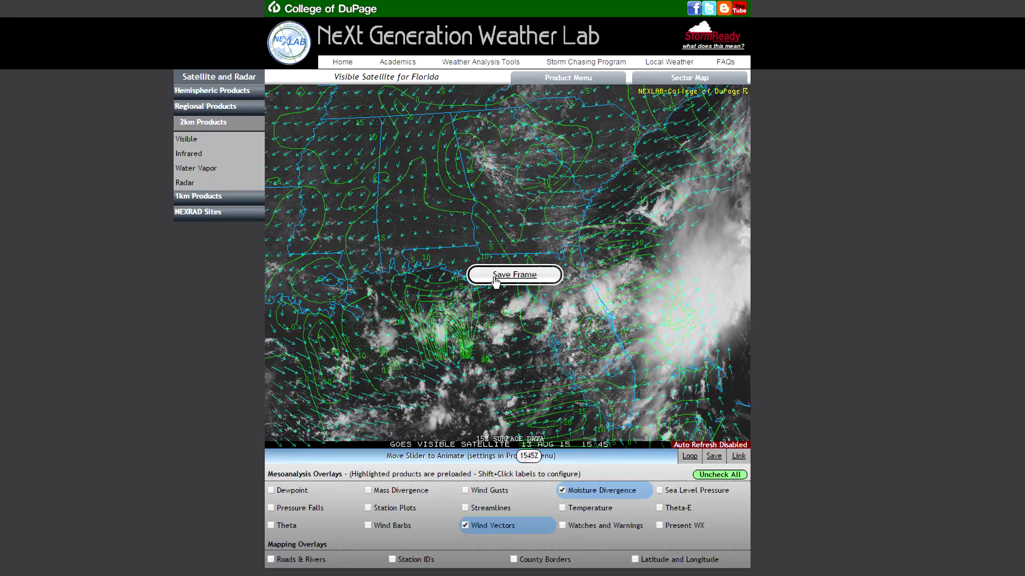
pyautogui.click(494, 276)
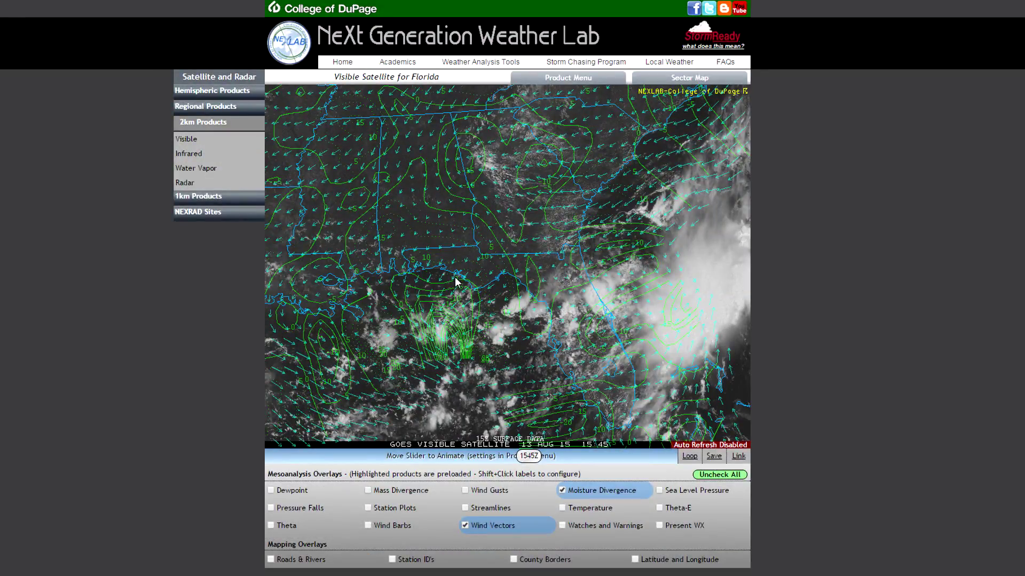
pyautogui.moveTo(476, 290)
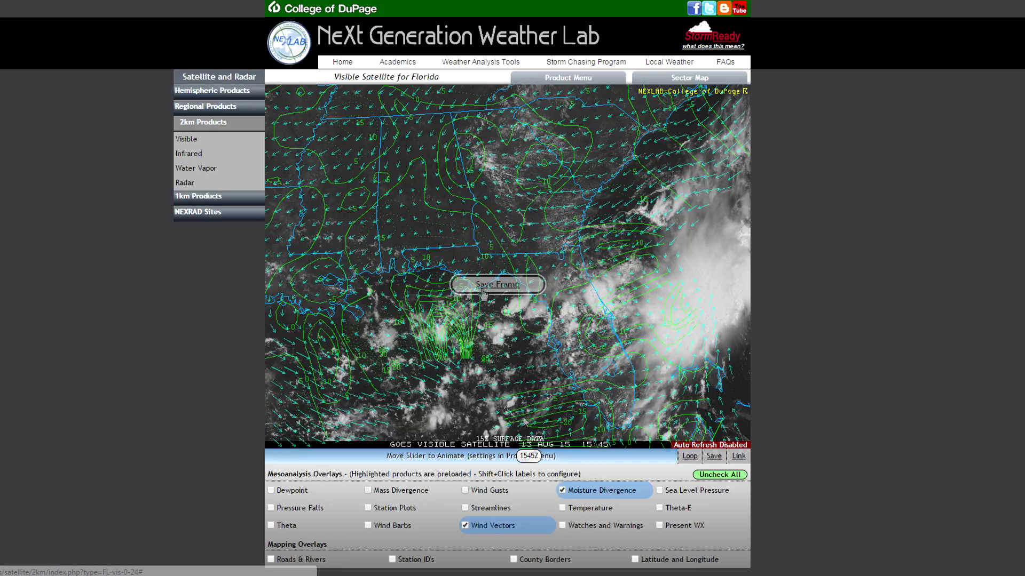
pyautogui.moveTo(528, 458); pyautogui.dragTo(665, 460)
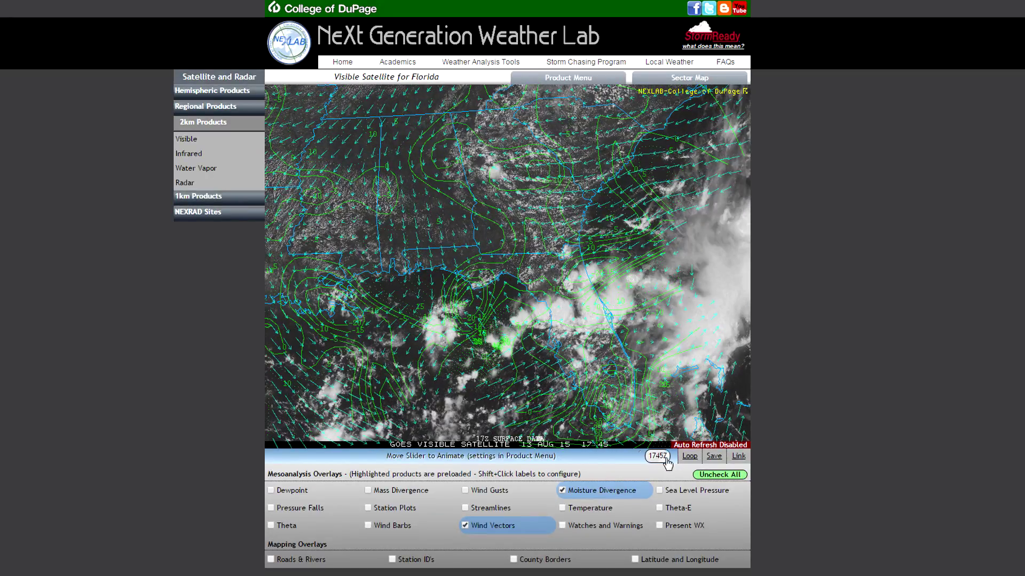
# - Save the Florida loop as an animated GIF, open the download, and close the save choices
pyautogui.click(714, 457)
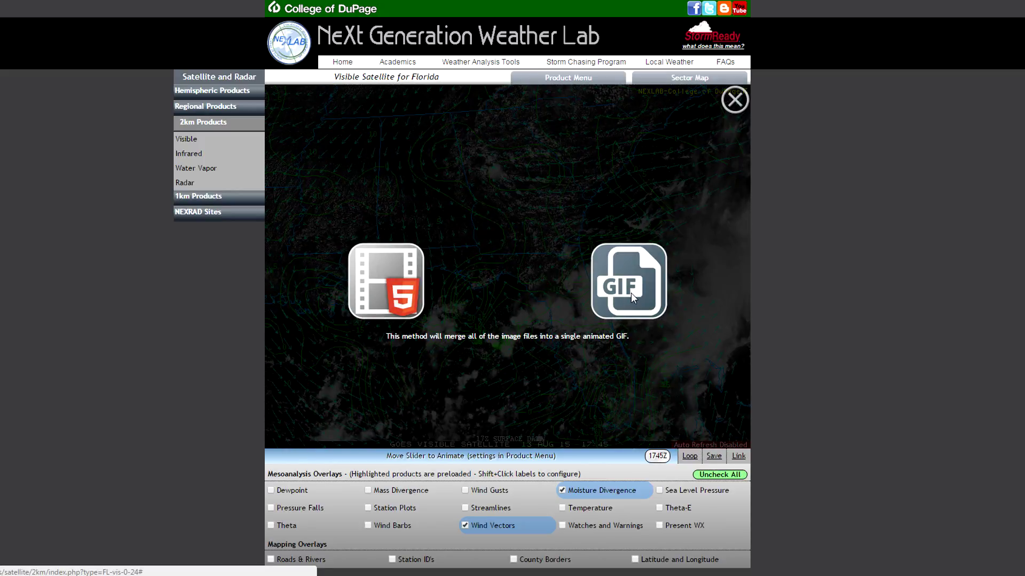
pyautogui.click(630, 293)
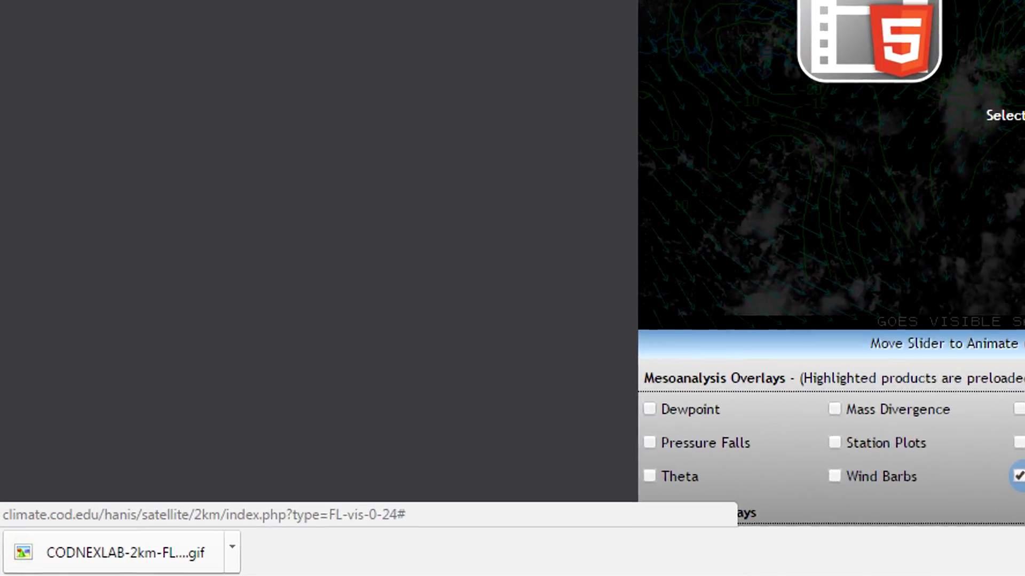
pyautogui.click(197, 552)
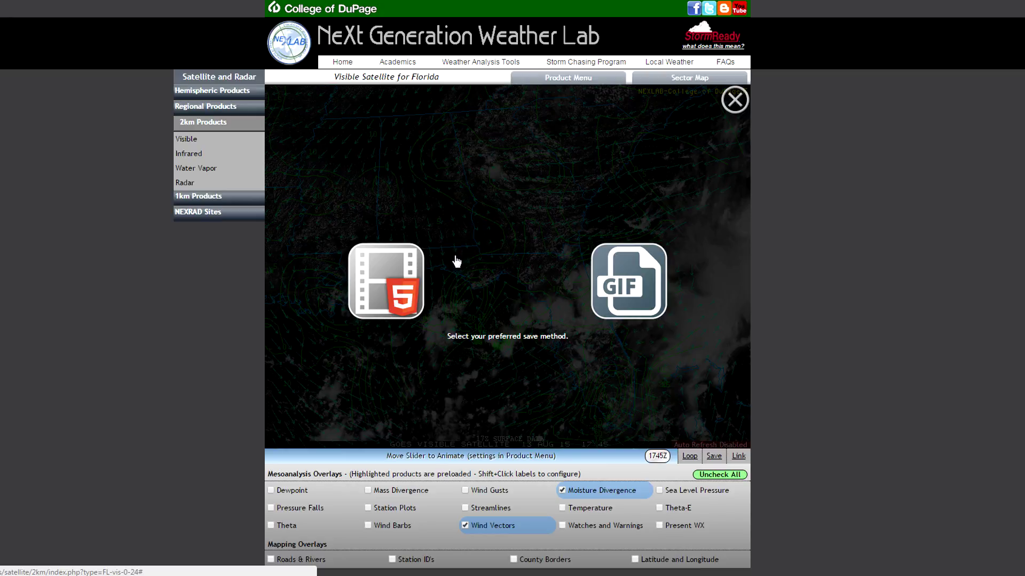
pyautogui.moveTo(386, 279)
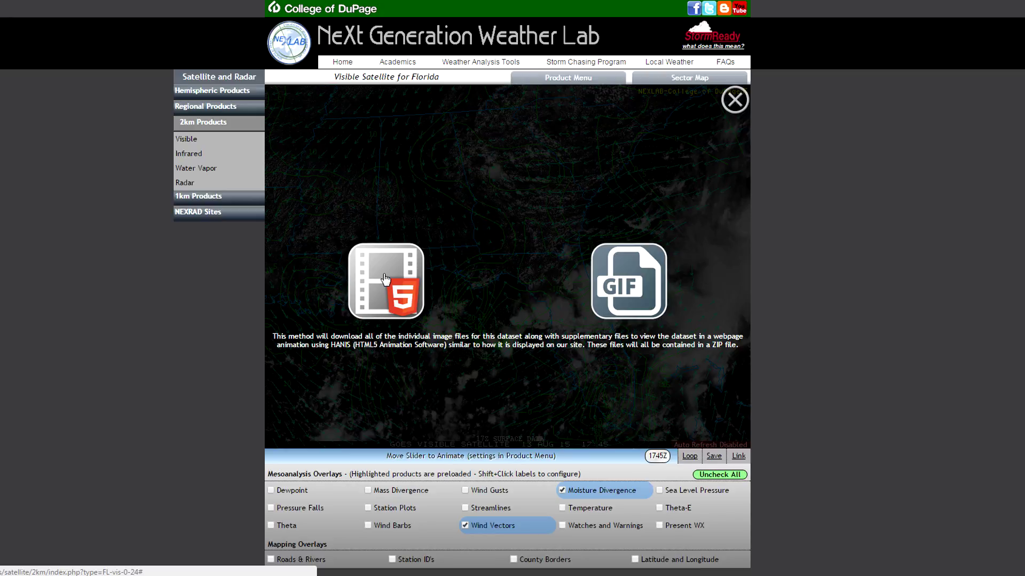
pyautogui.click(711, 201)
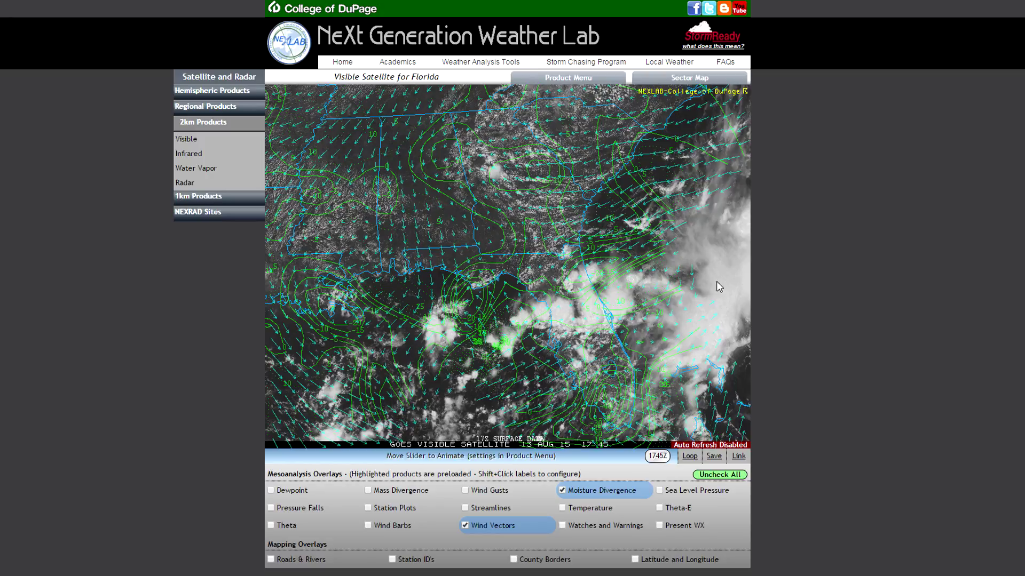
# - Get the Florida visible product's share link, go to it, and dismiss the share box
pyautogui.click(739, 459)
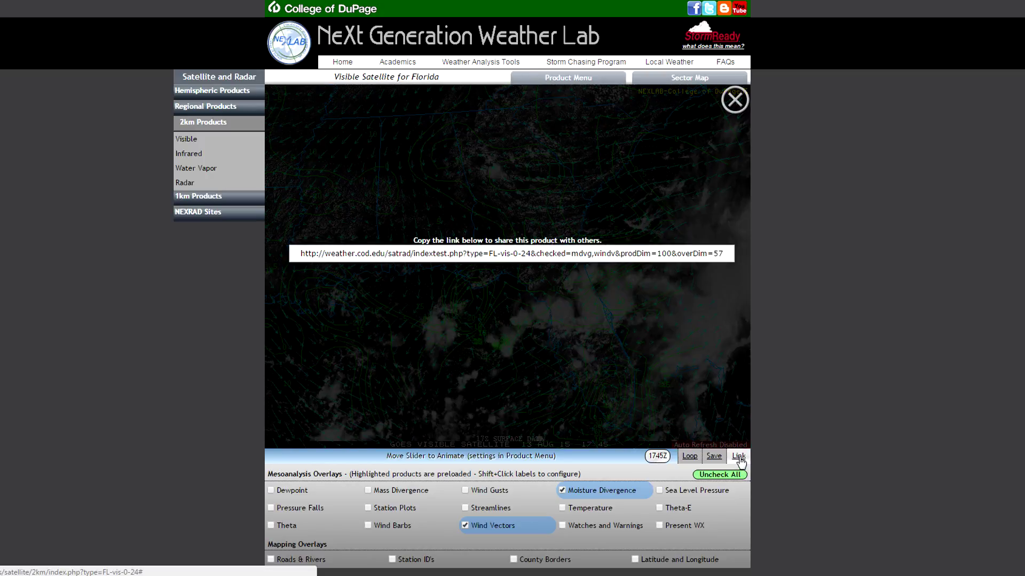
pyautogui.click(348, 255)
pyautogui.rightClick(348, 254)
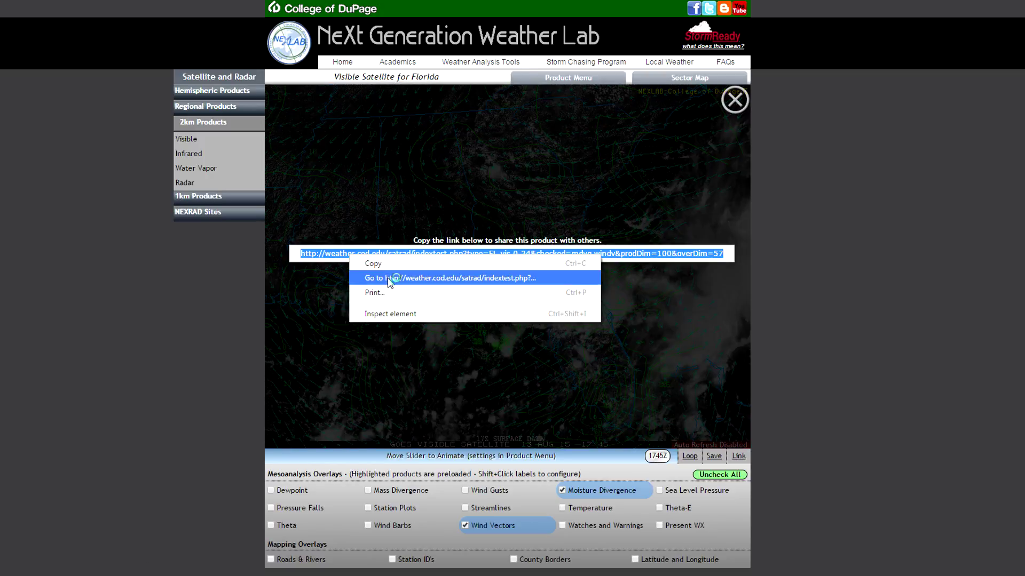
pyautogui.click(389, 277)
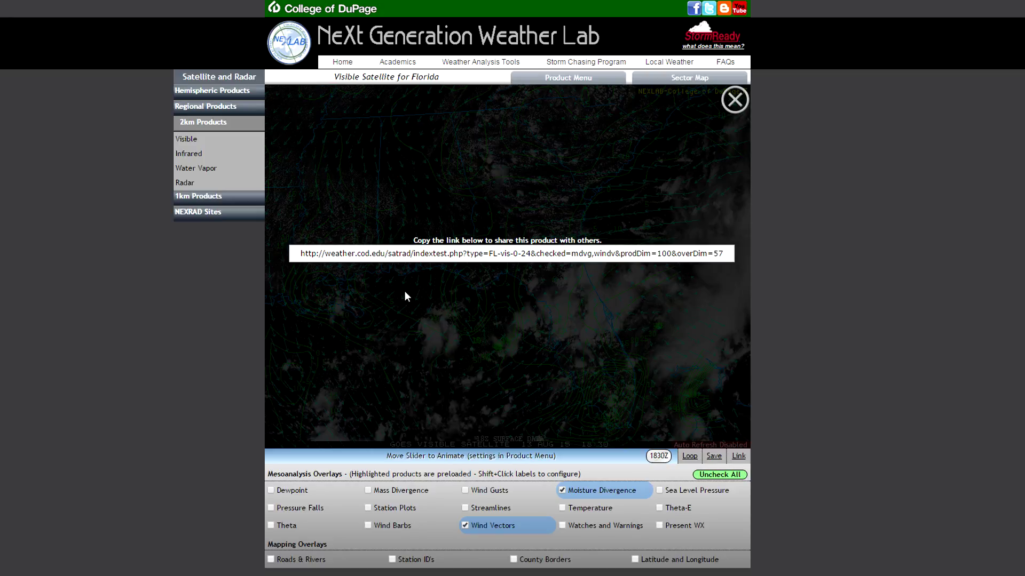
pyautogui.click(405, 291)
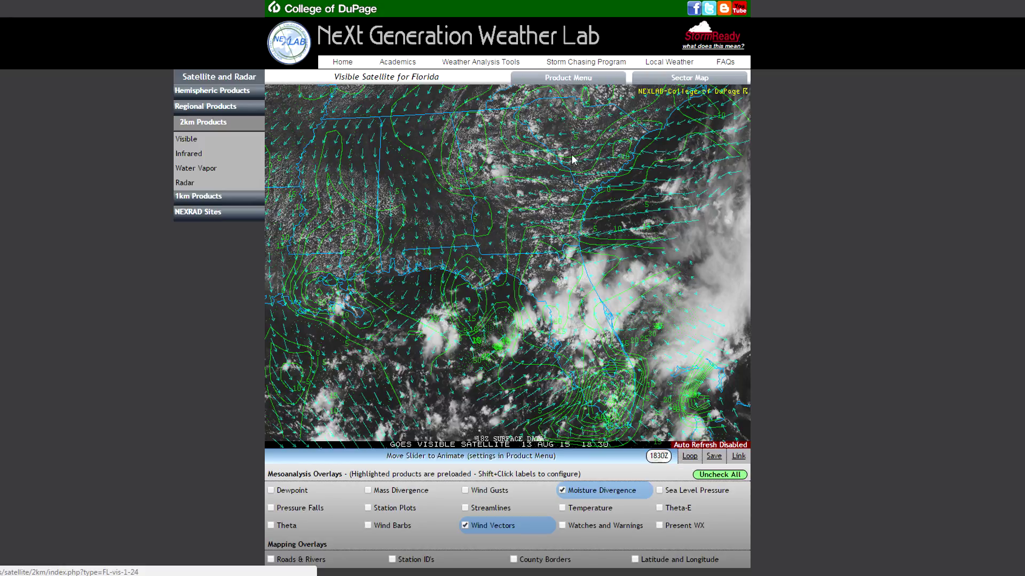
# - Animate the Florida loop and remove the Wind Vectors and Moisture Divergence overlays
pyautogui.click(544, 84)
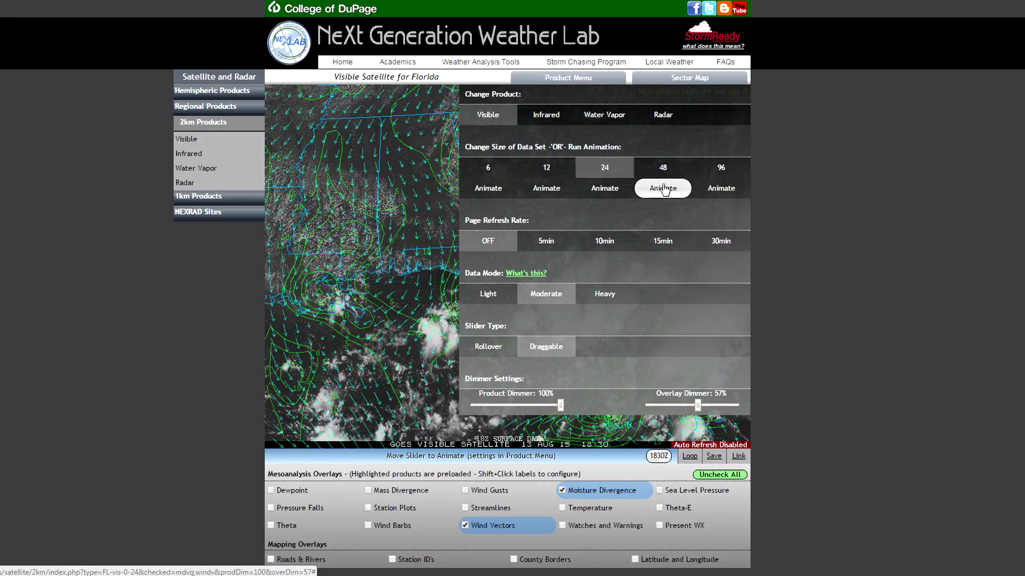
pyautogui.click(605, 188)
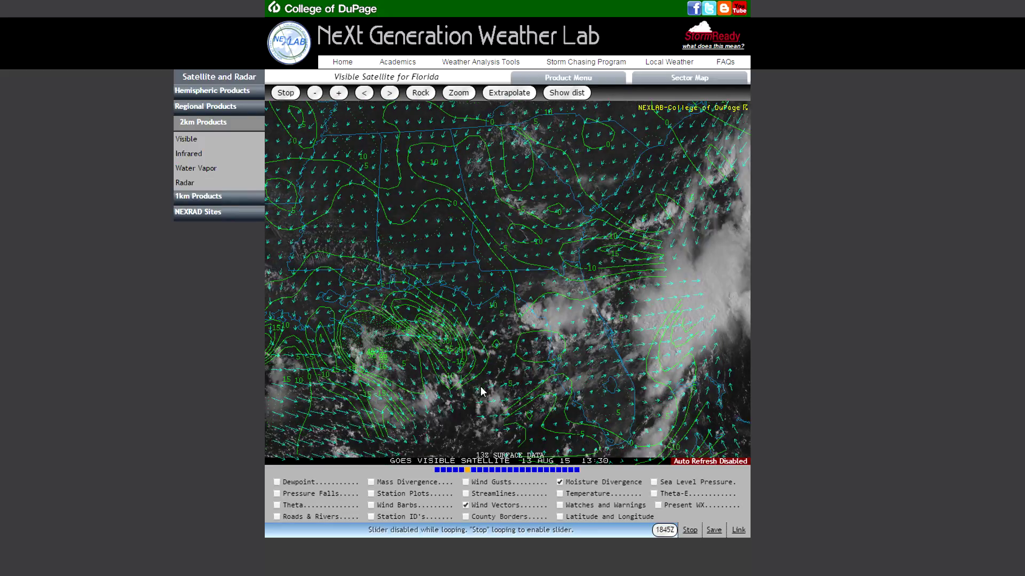
pyautogui.click(465, 504)
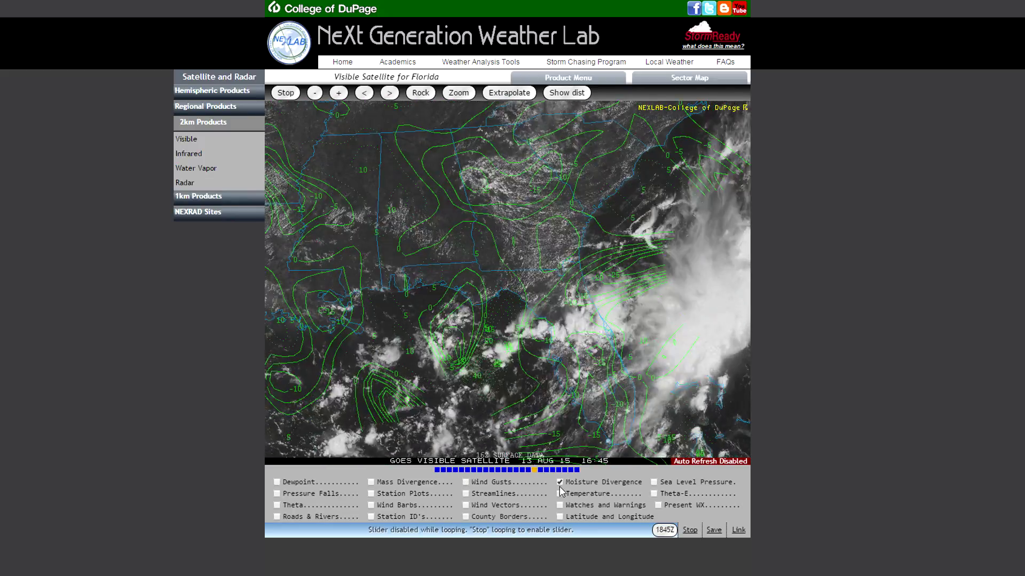
pyautogui.click(560, 482)
# - Add the Temperature and Wind Gusts overlays, then bring up the US sector map
pyautogui.click(559, 494)
pyautogui.click(465, 482)
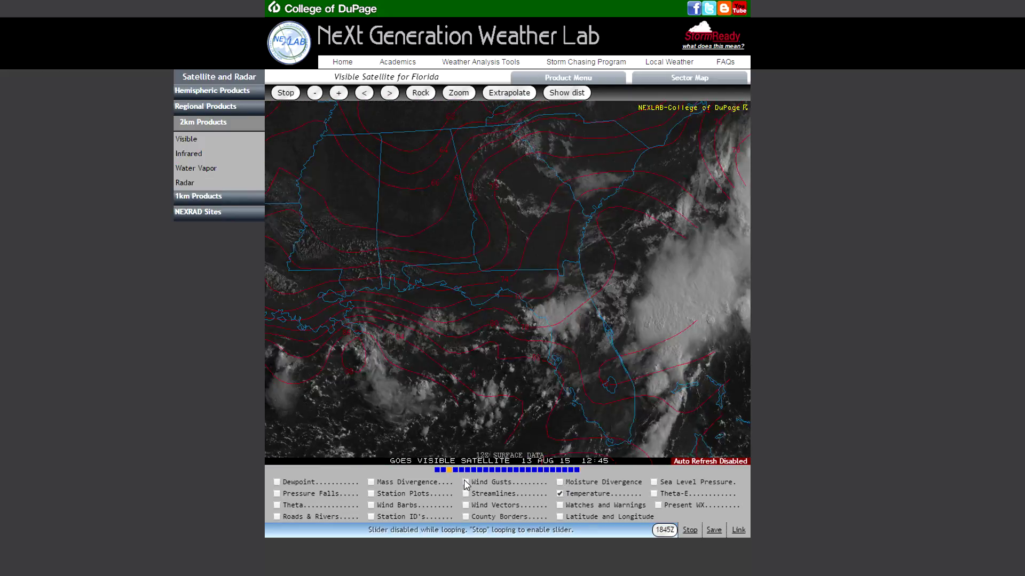
pyautogui.click(581, 92)
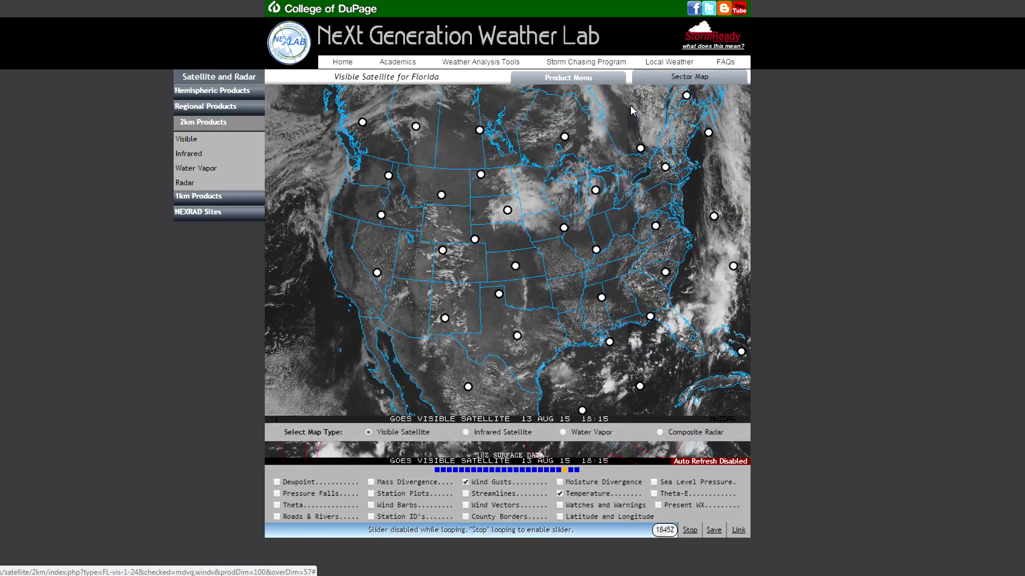
# - Switch to the South Dakota sector, stop its animation, and view its radar
pyautogui.click(509, 238)
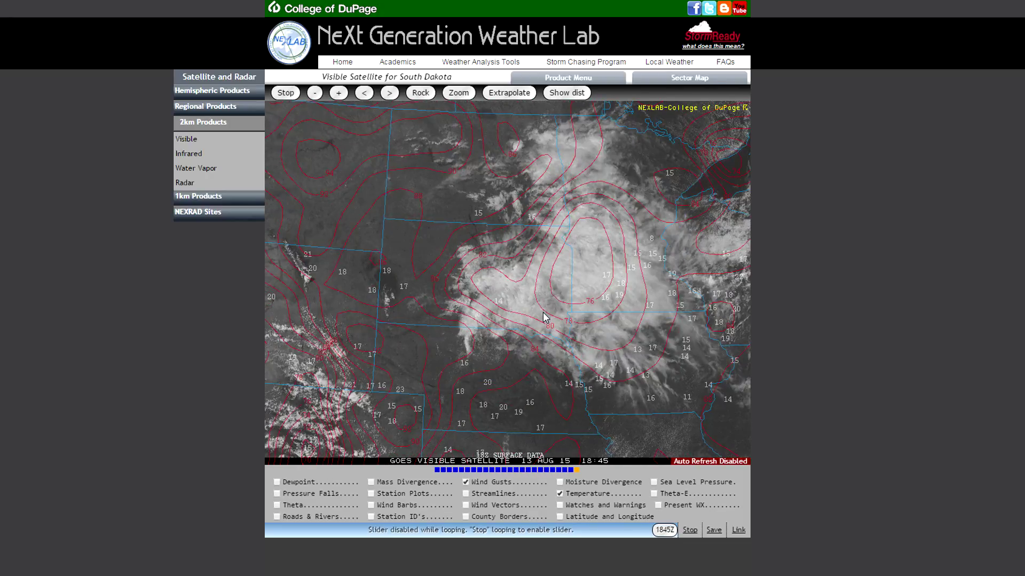
pyautogui.click(690, 530)
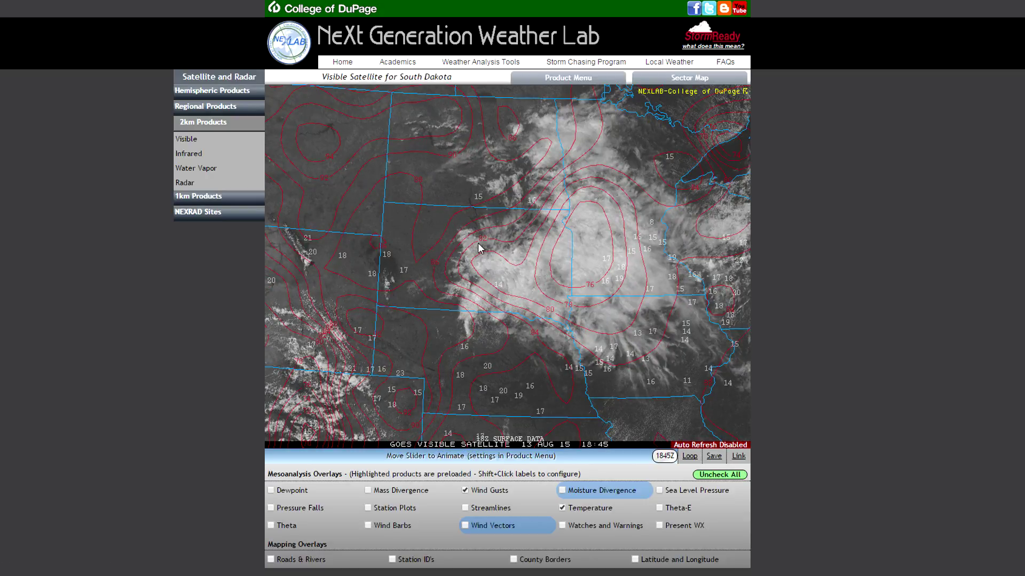
pyautogui.click(567, 78)
pyautogui.click(643, 119)
# - Set the page refresh rate to 5 minutes on the Florida visible loop
pyautogui.click(568, 77)
pyautogui.click(550, 245)
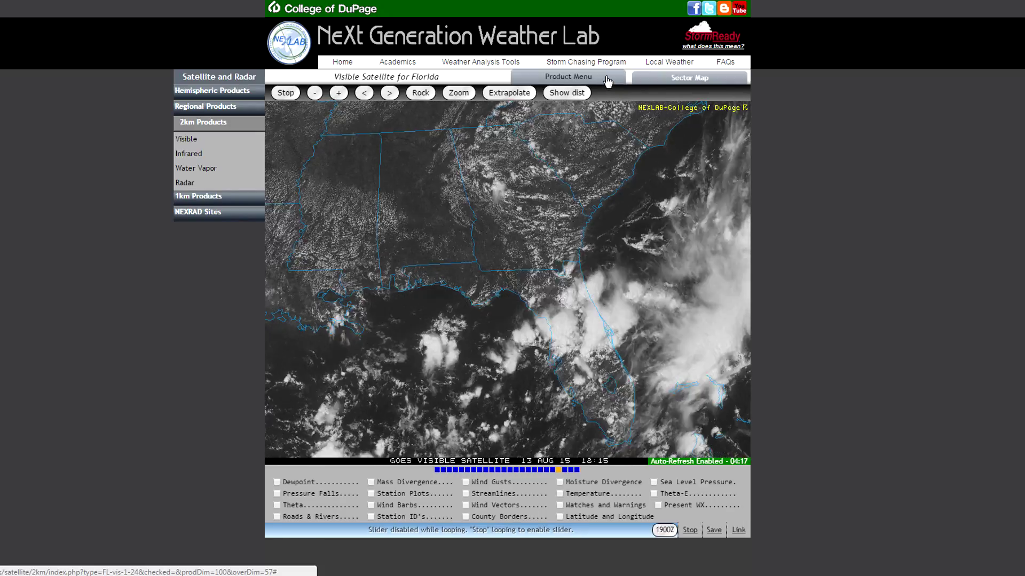
pyautogui.click(607, 80)
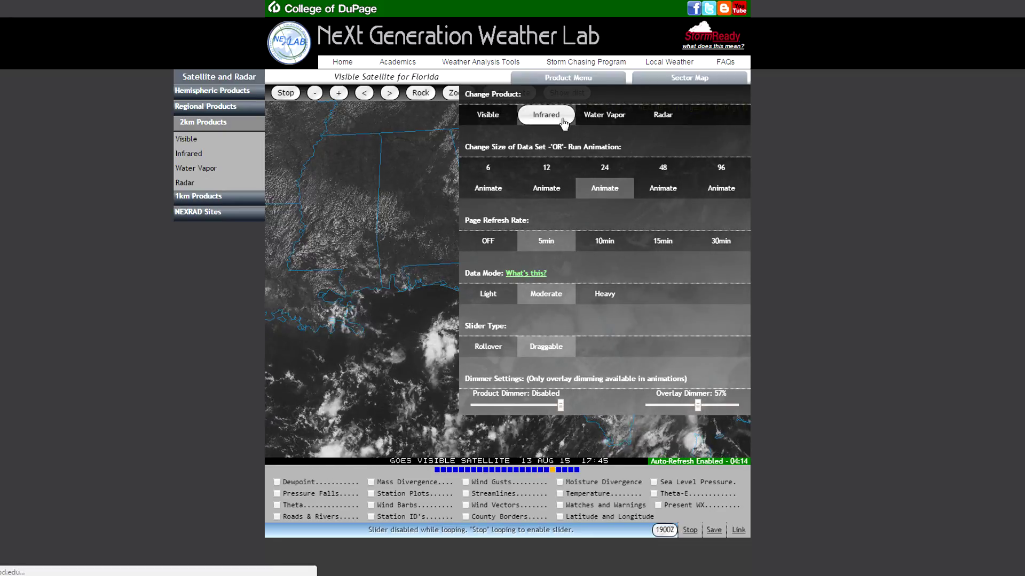
# - Show Florida infrared imagery with Color Enhanced, then Color Enhanced - Vibrant enhancement
pyautogui.click(563, 122)
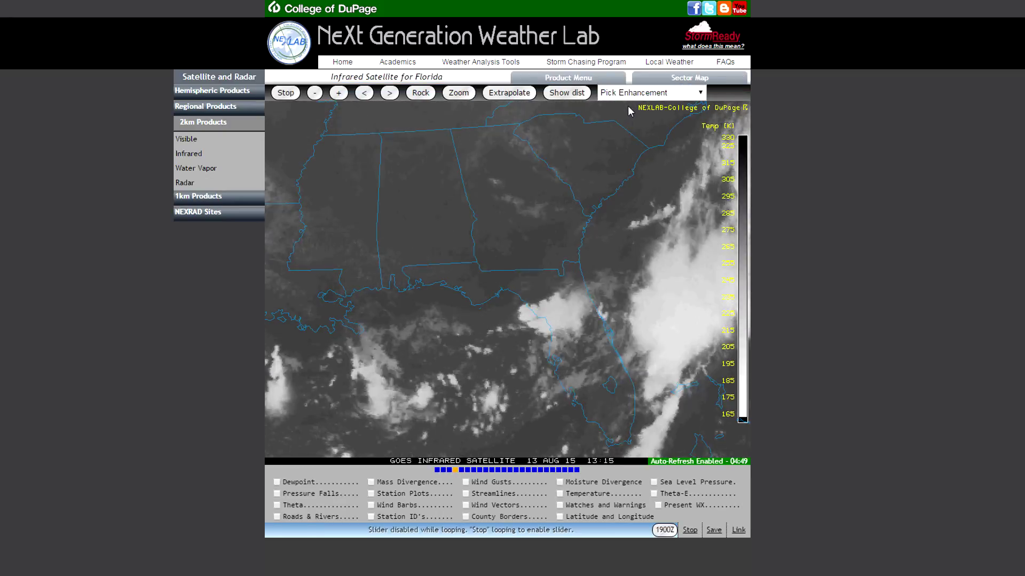
pyautogui.click(637, 95)
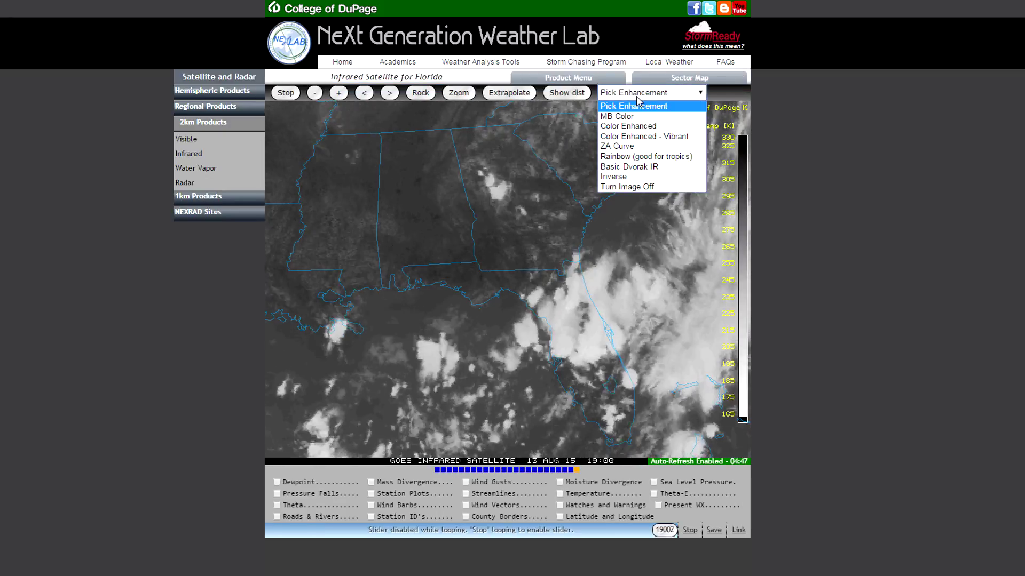
pyautogui.click(633, 126)
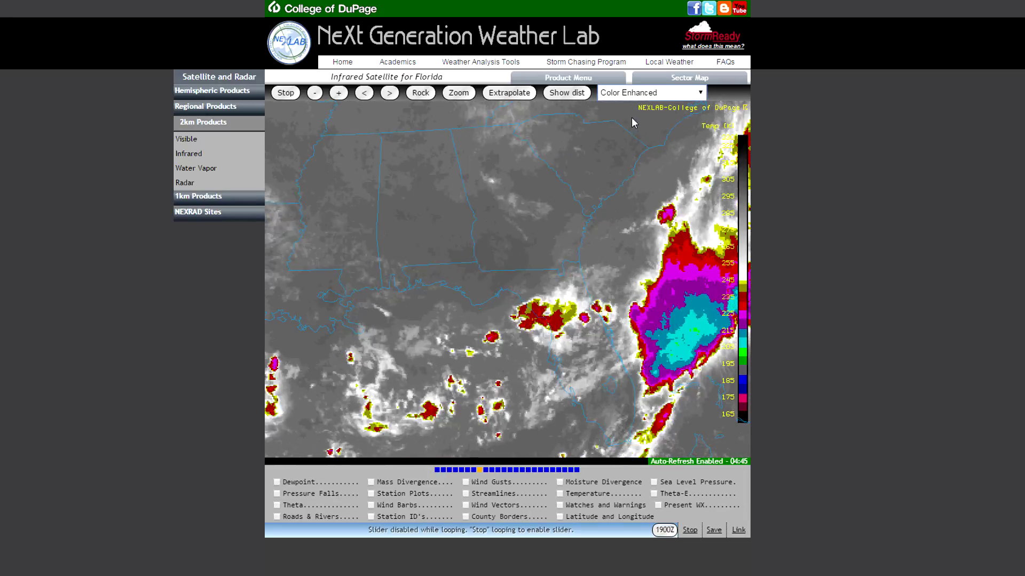
pyautogui.click(635, 93)
pyautogui.click(621, 139)
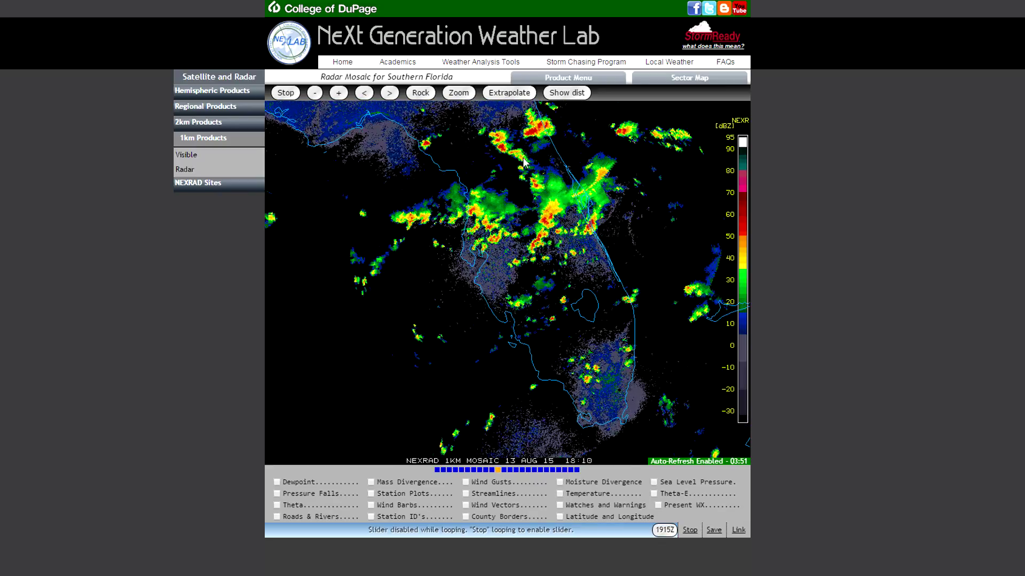
# - Extrapolate a storm track on the radar from its initial to final position
pyautogui.click(506, 94)
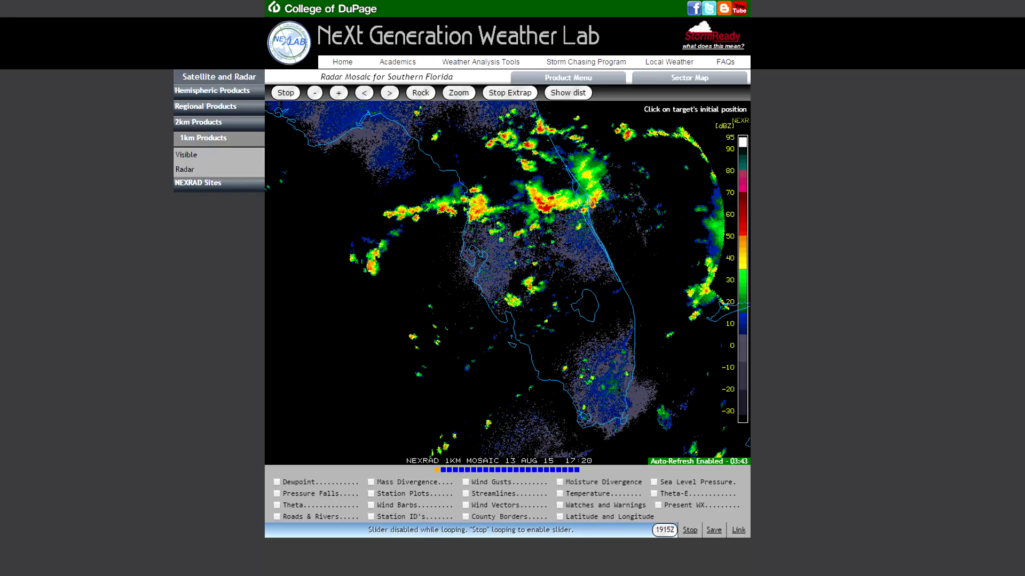
pyautogui.click(548, 209)
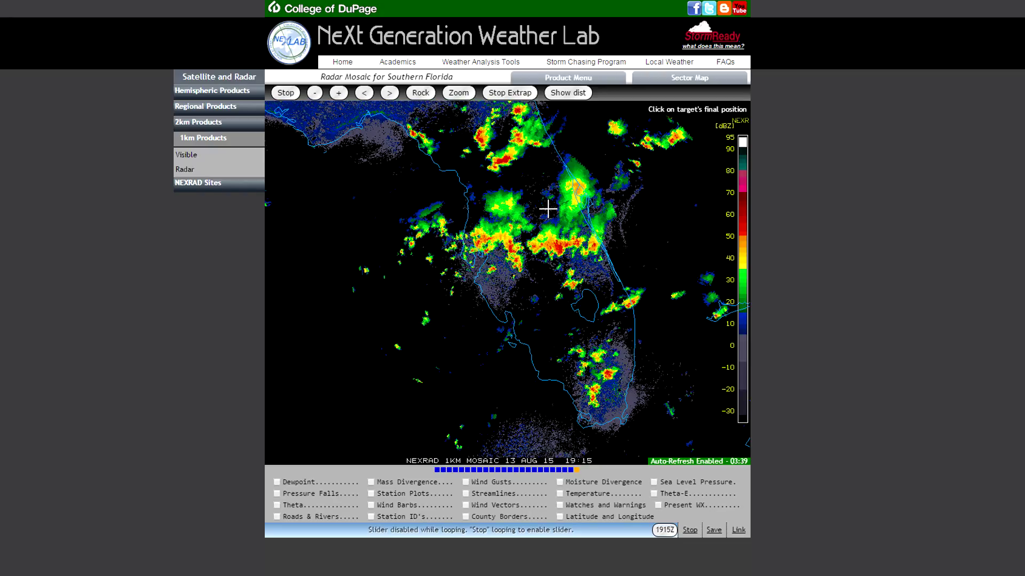
pyautogui.click(560, 251)
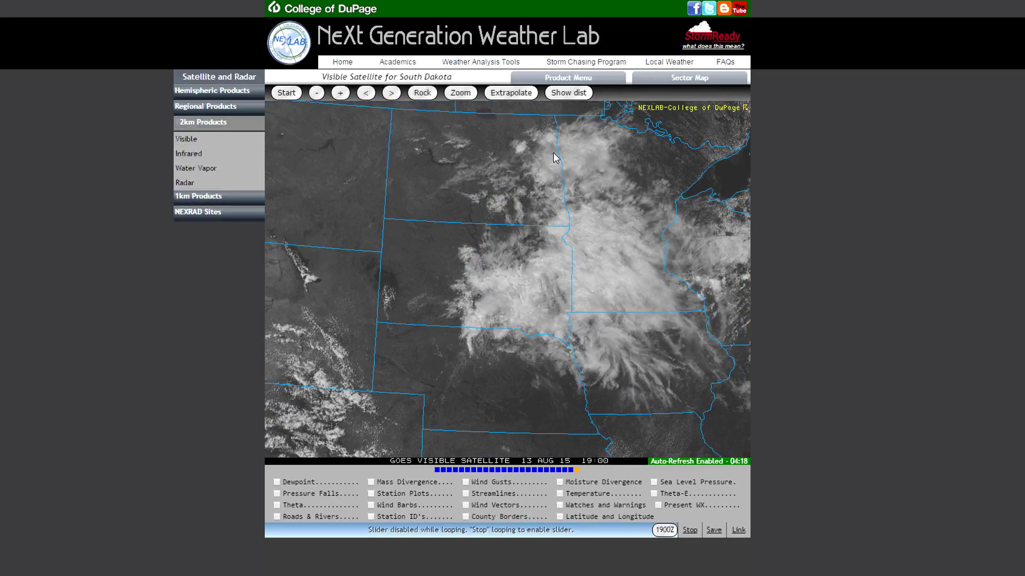
# - Measure a 429-mile distance across the loop map with Show dist
pyautogui.click(560, 96)
pyautogui.moveTo(468, 338); pyautogui.dragTo(655, 224)
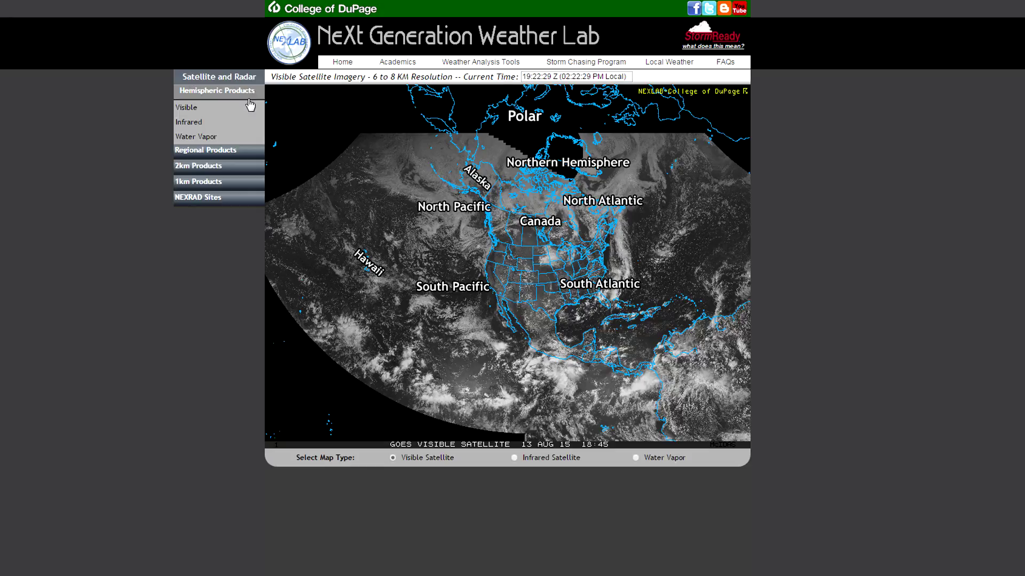
pyautogui.click(252, 199)
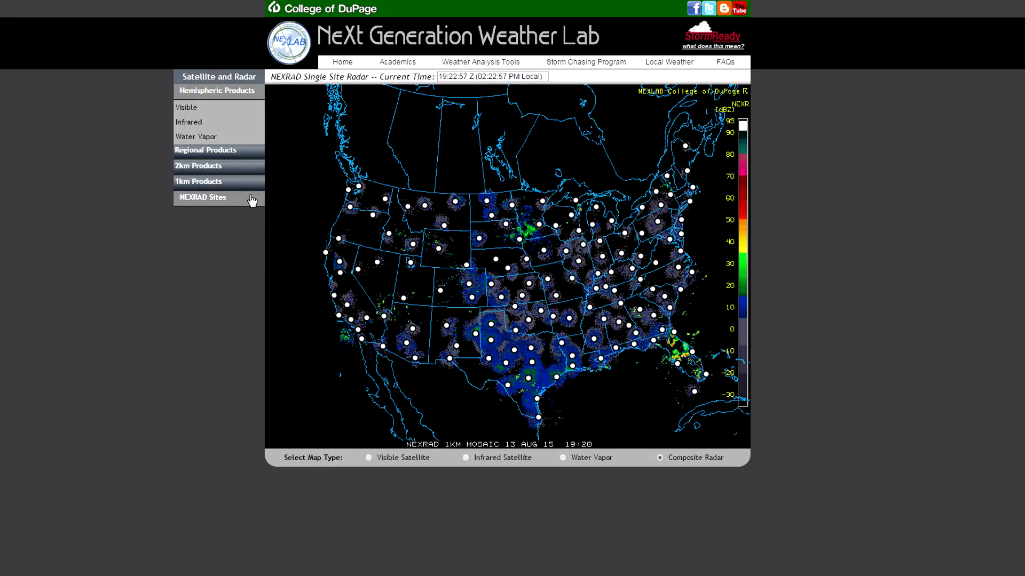